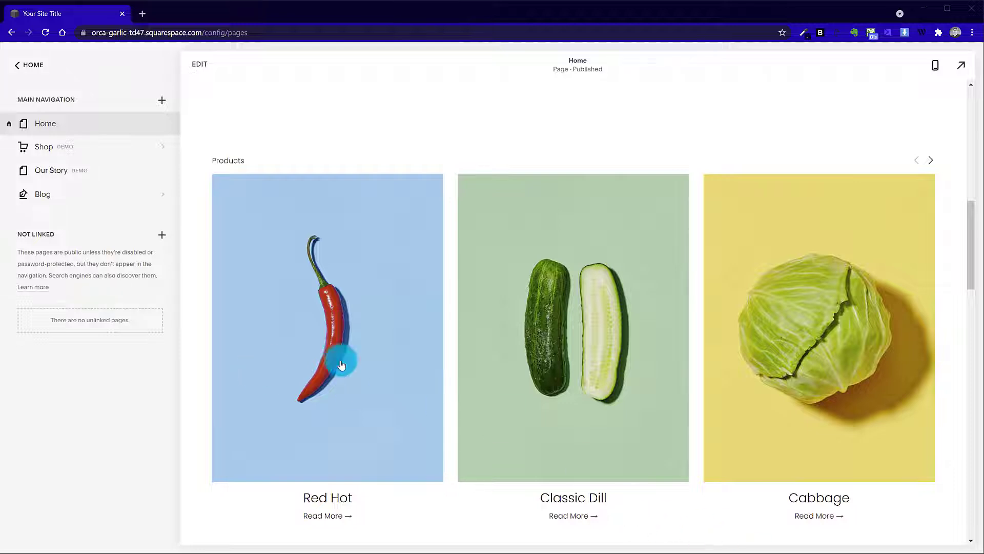
# Examine the Products summary carousel on the Home page, paging forward to the other posts and back
pyautogui.scroll(5, 607, 342)
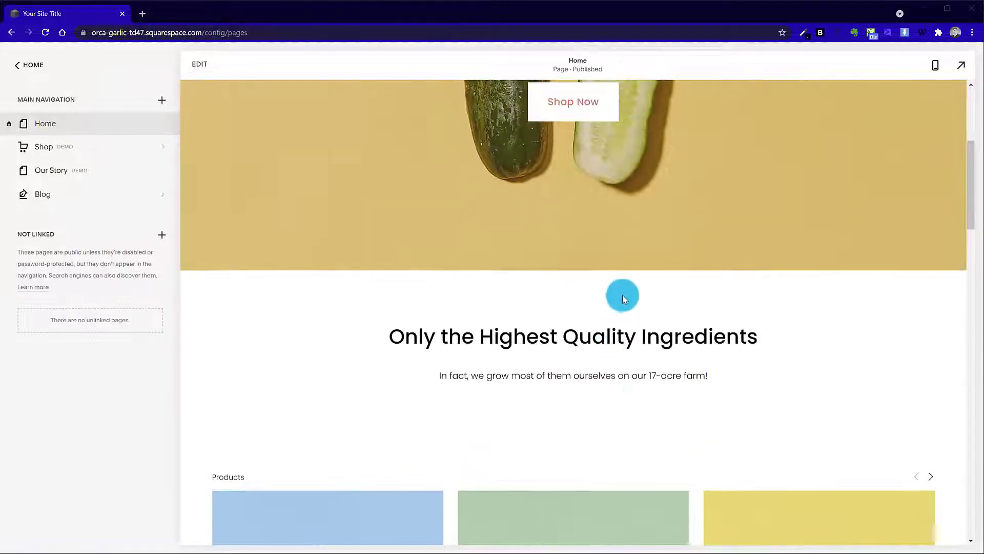
pyautogui.scroll(5, 623, 293)
pyautogui.scroll(-9, 624, 295)
pyautogui.scroll(-2, 626, 297)
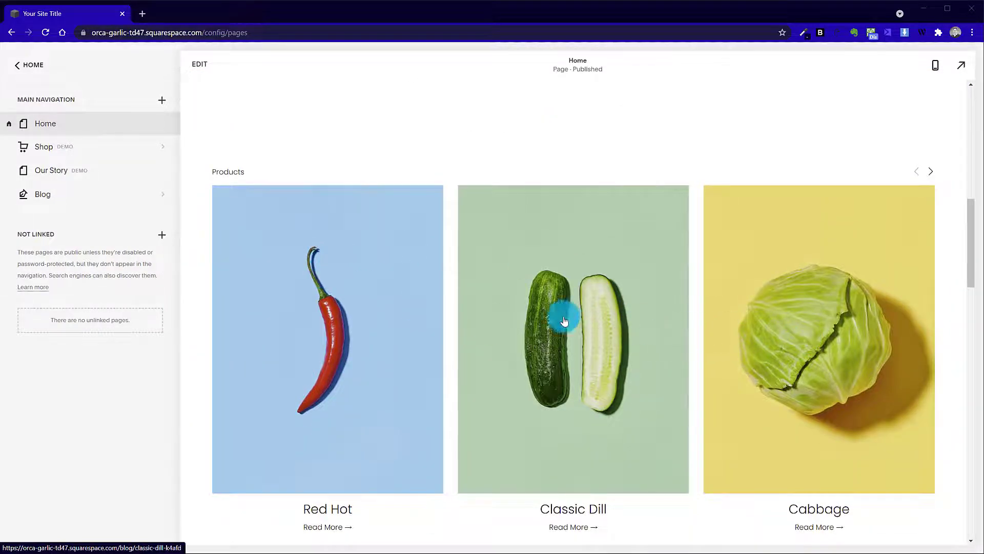
pyautogui.click(930, 171)
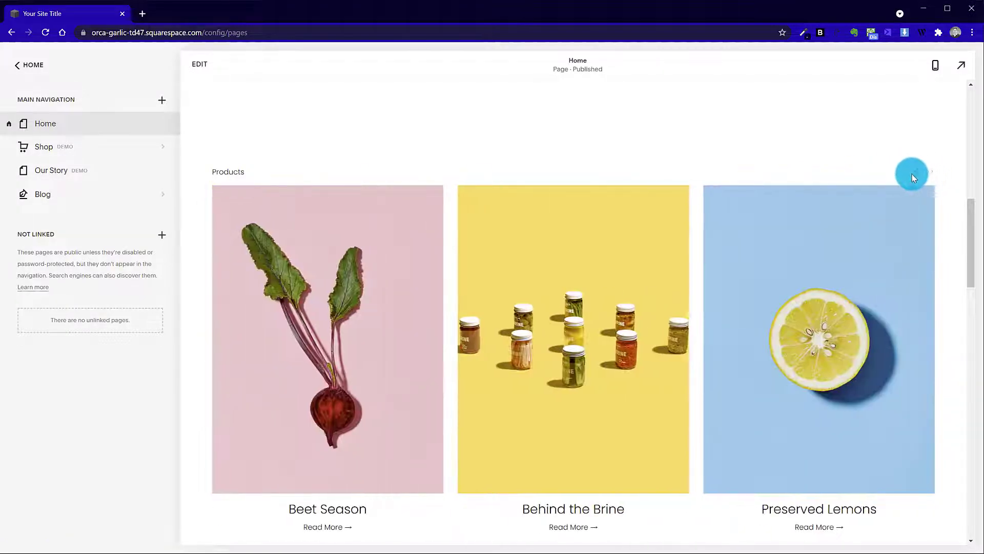
pyautogui.click(917, 175)
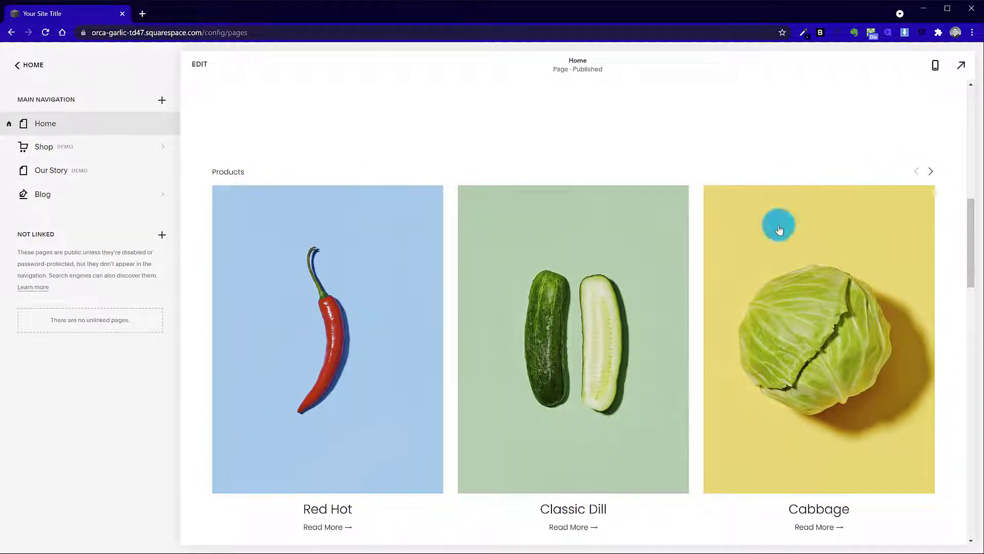
pyautogui.scroll(1, 574, 259)
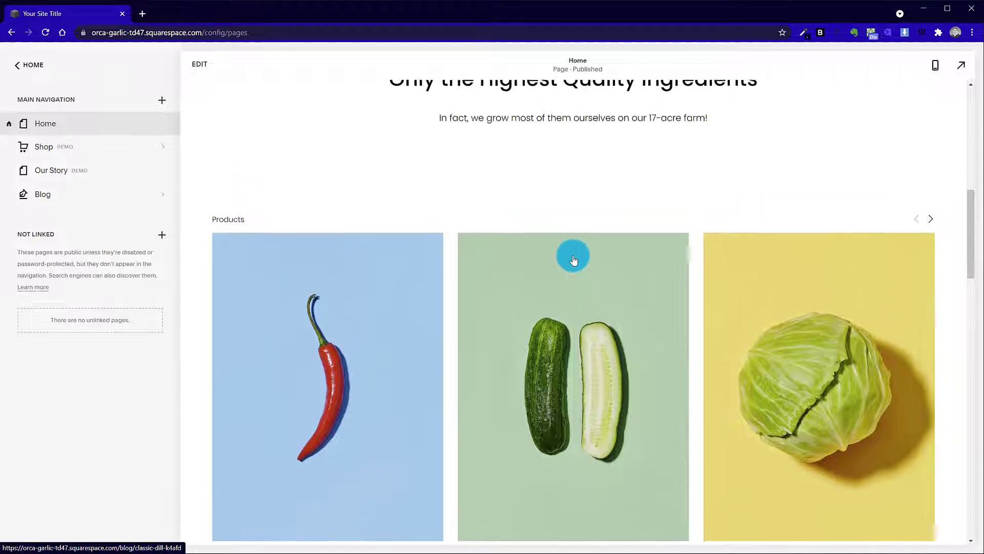
# Remove the Products summary block from the Home page and save the page
pyautogui.click(201, 65)
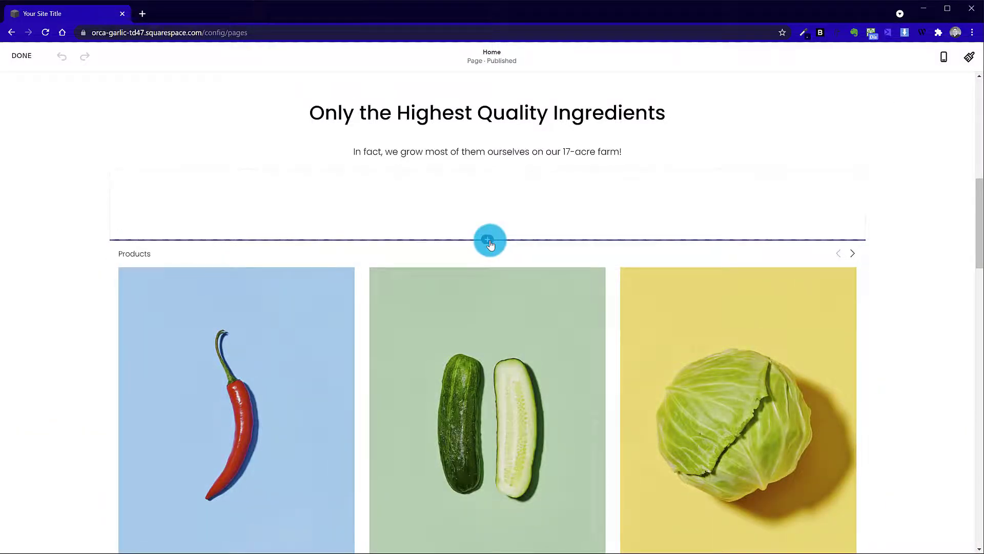
pyautogui.click(660, 348)
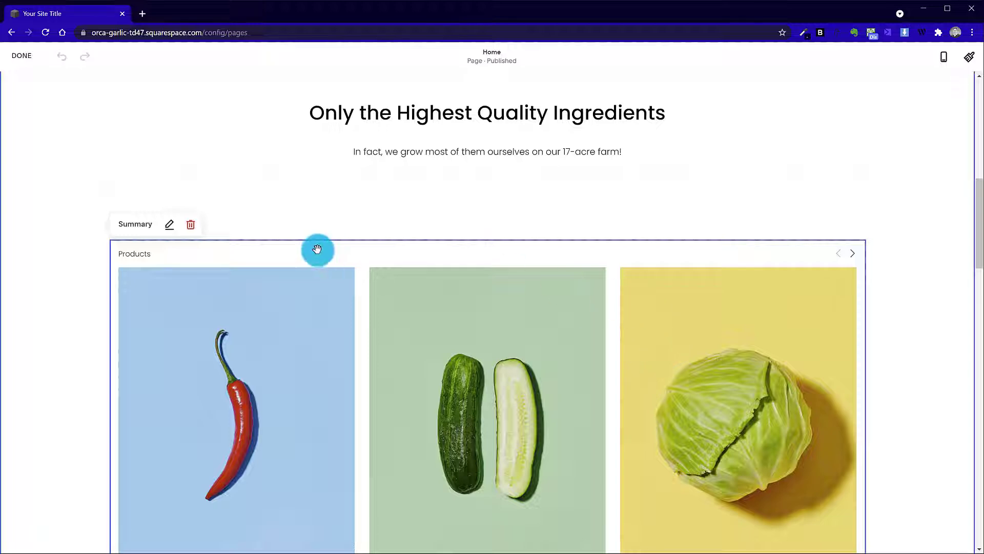
pyautogui.click(191, 226)
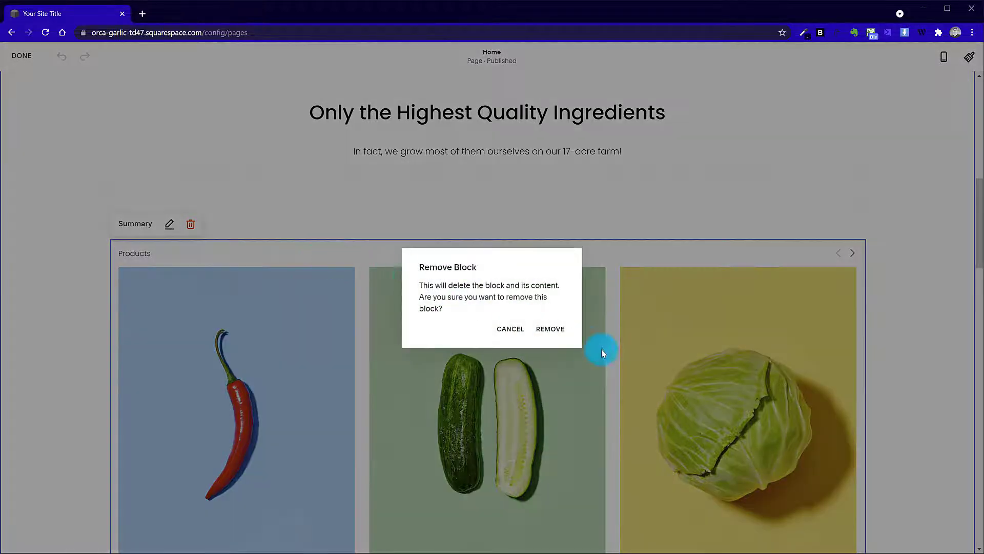
pyautogui.click(550, 329)
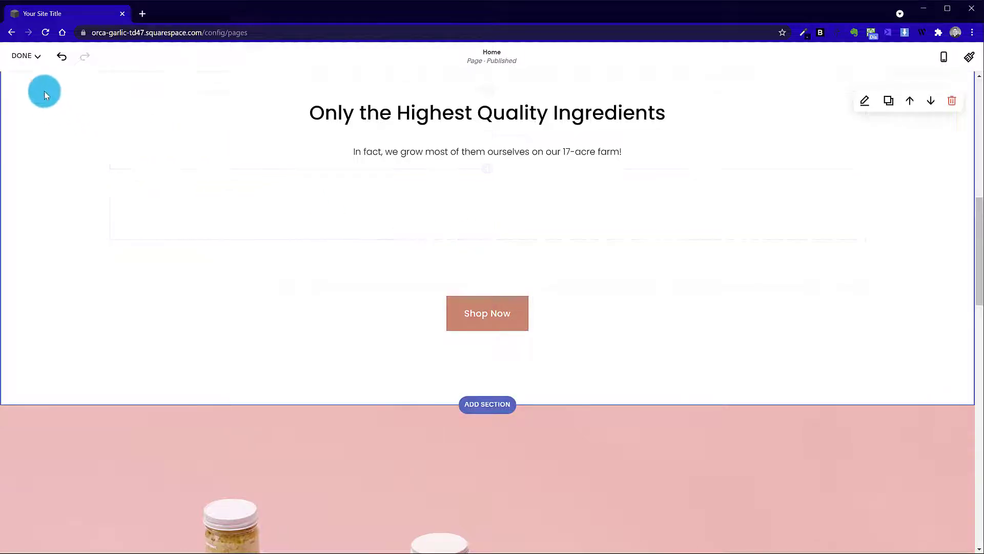
pyautogui.click(24, 56)
pyautogui.click(28, 76)
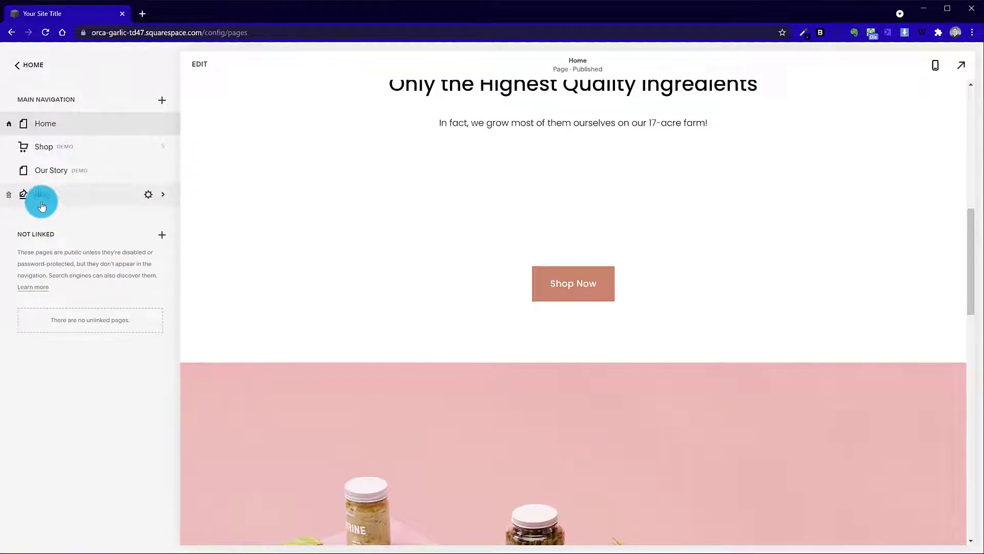
# Open the Blog page and look through all of its posts down to the footer
pyautogui.click(45, 198)
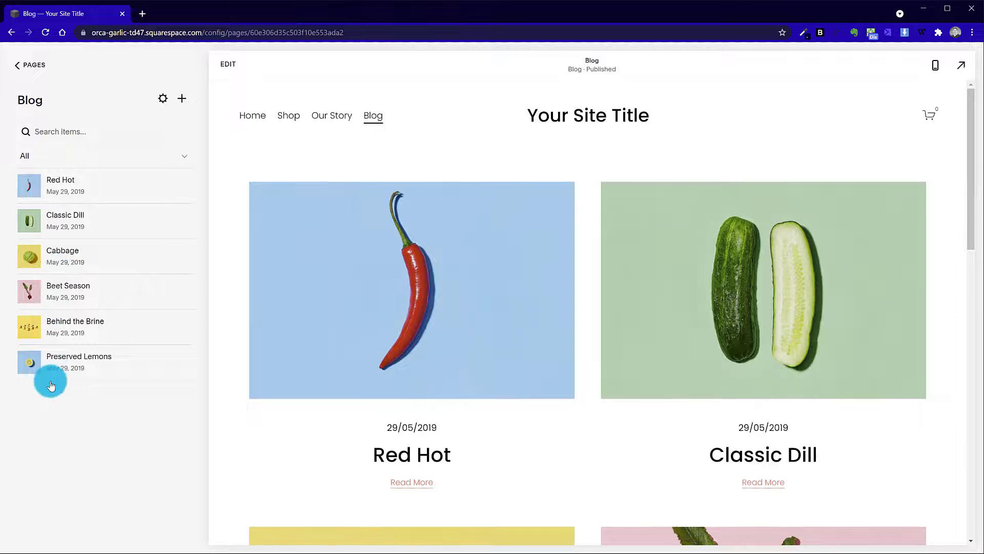
pyautogui.scroll(-6, 409, 359)
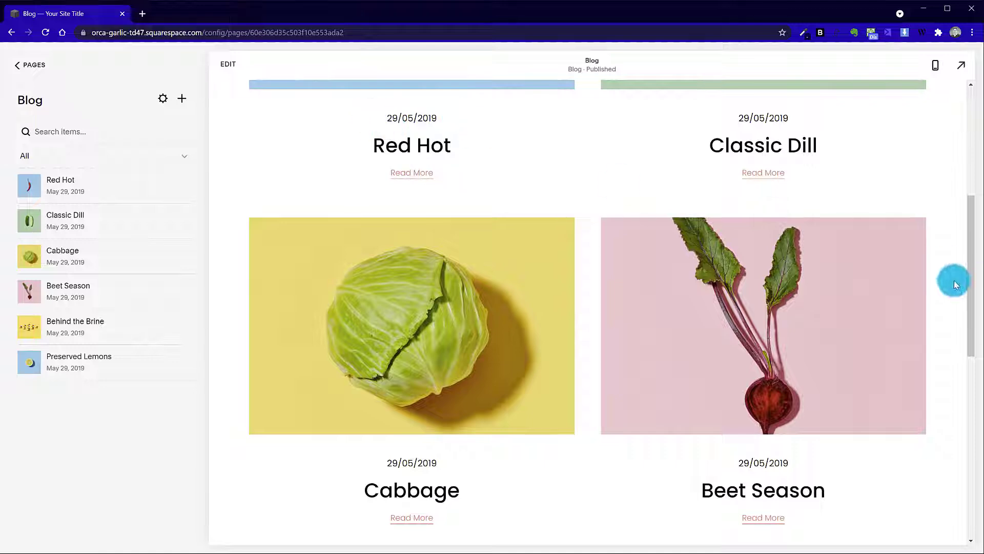
pyautogui.moveTo(971, 308); pyautogui.dragTo(967, 477)
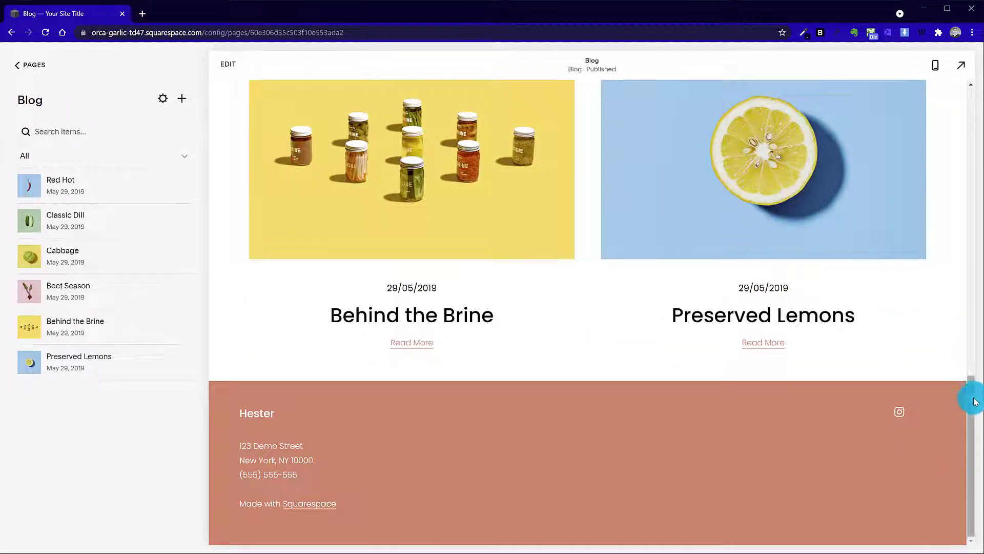
pyautogui.moveTo(969, 398); pyautogui.dragTo(971, 92)
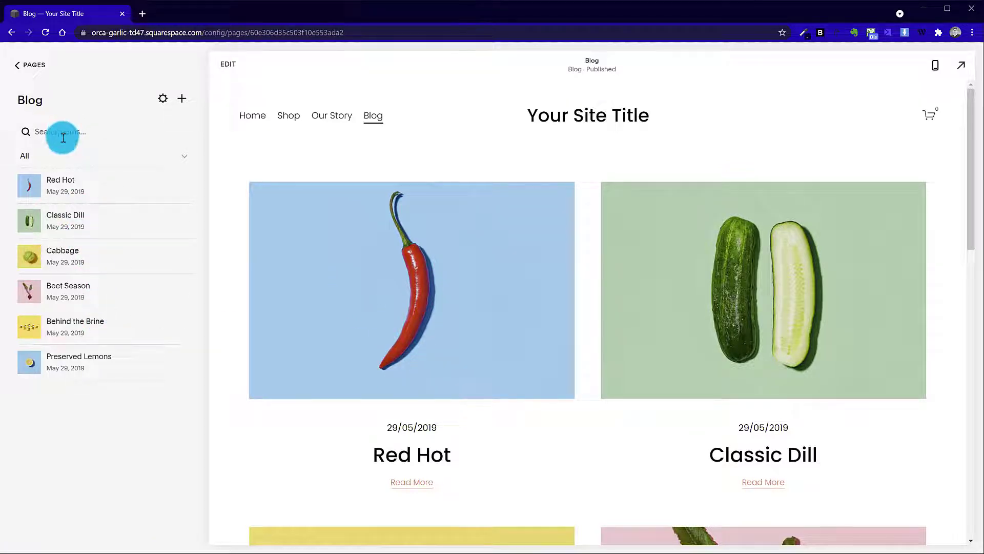
# Check the publishing status options and date in the Red Hot blog post's settings, and close the settings
pyautogui.click(100, 196)
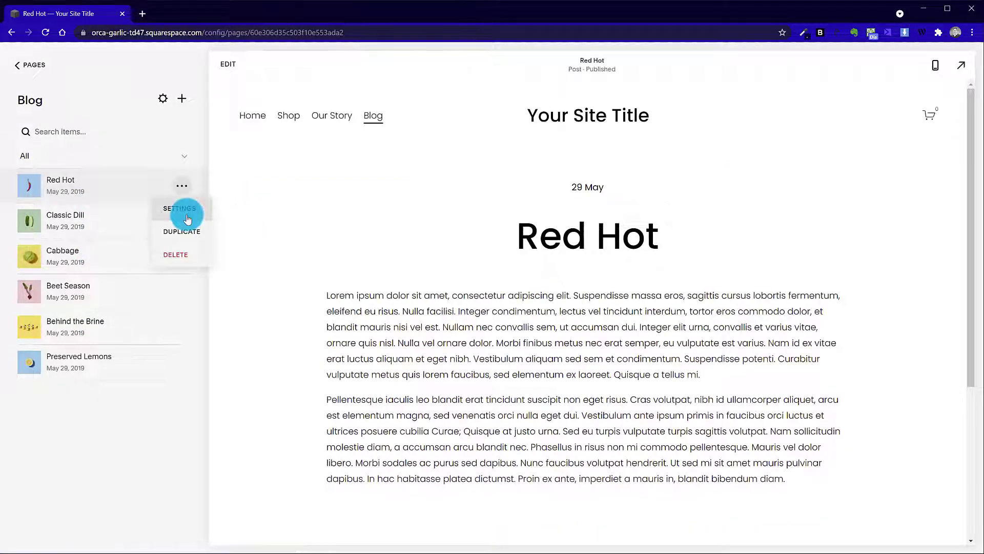
pyautogui.click(186, 218)
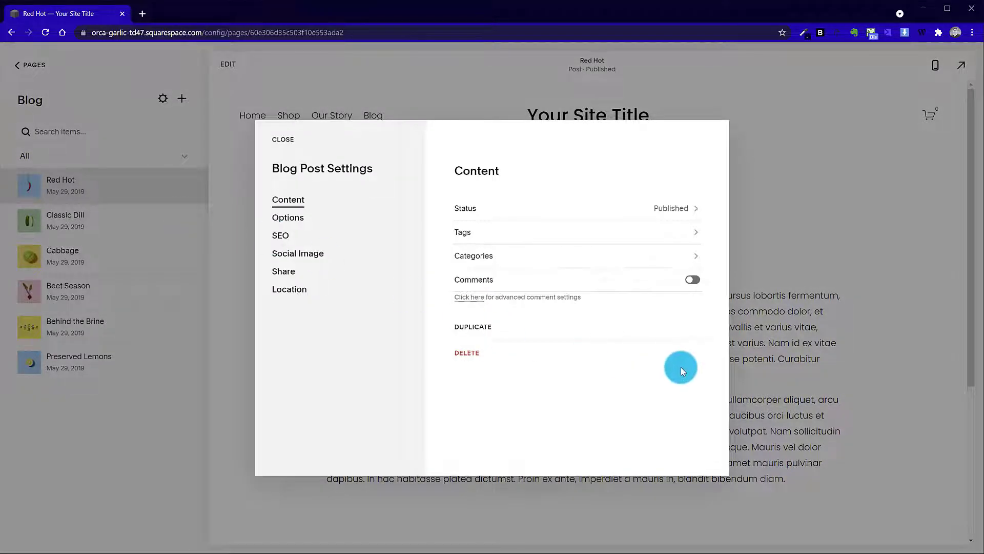
pyautogui.click(641, 209)
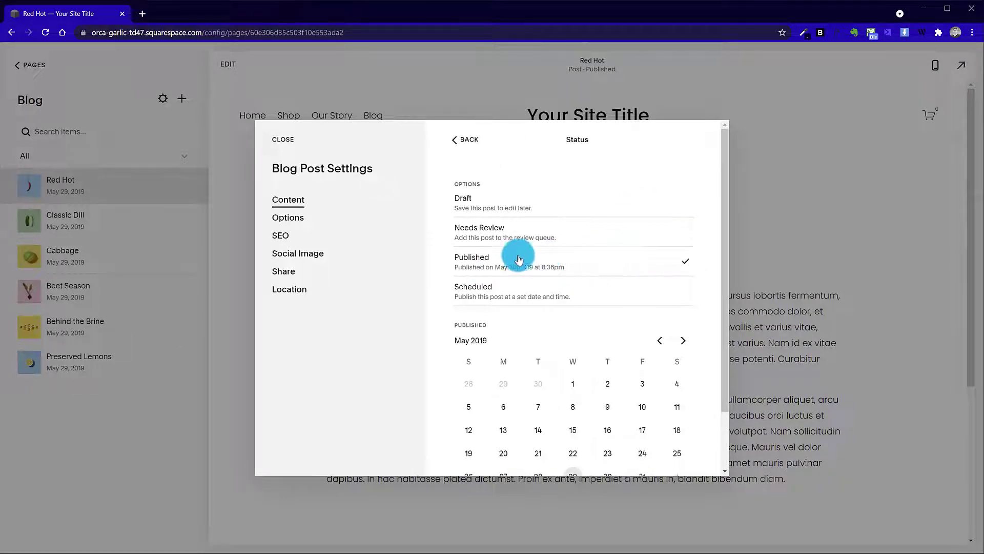
pyautogui.scroll(-2, 648, 358)
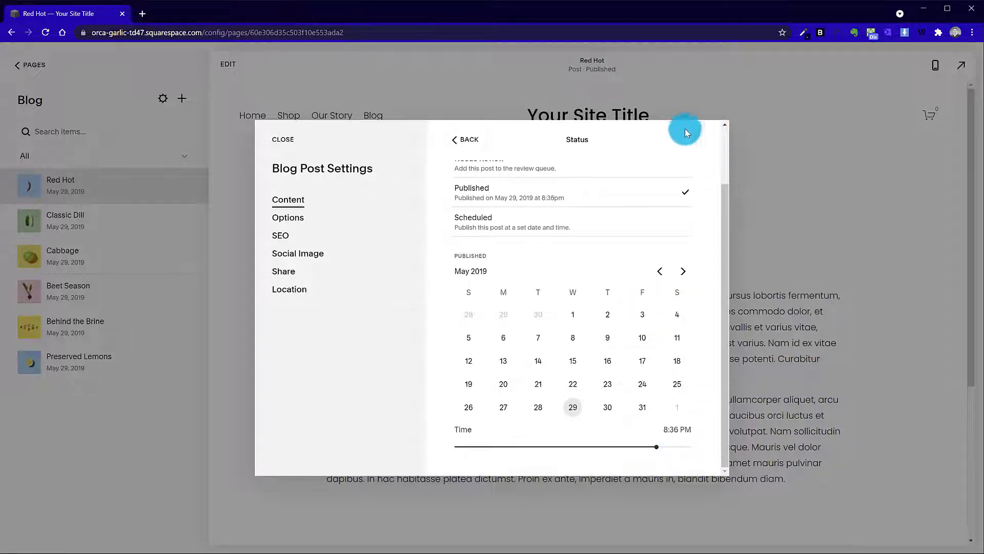
pyautogui.click(276, 145)
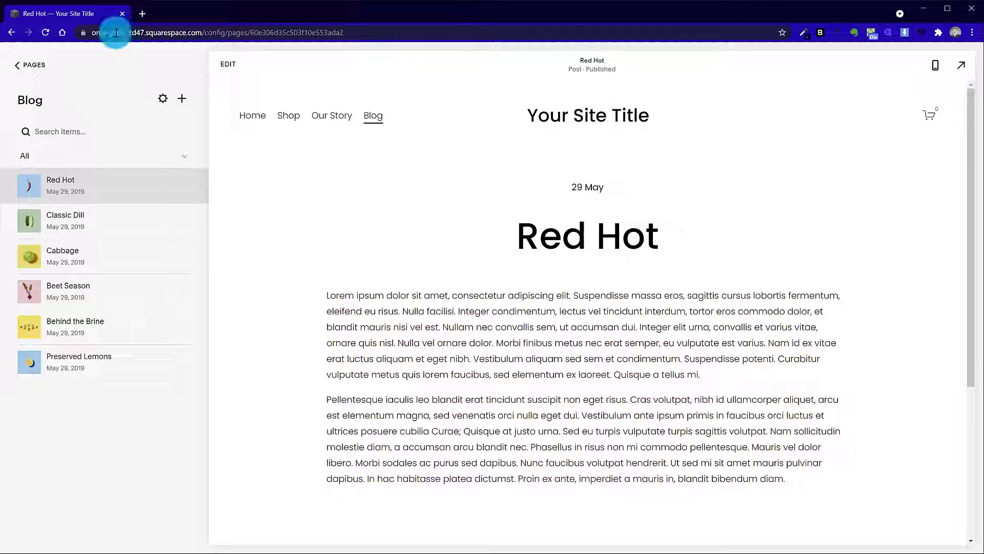
# Return to the Home page and open it for editing at the "Only the Highest Quality Ingredients" section
pyautogui.click(26, 66)
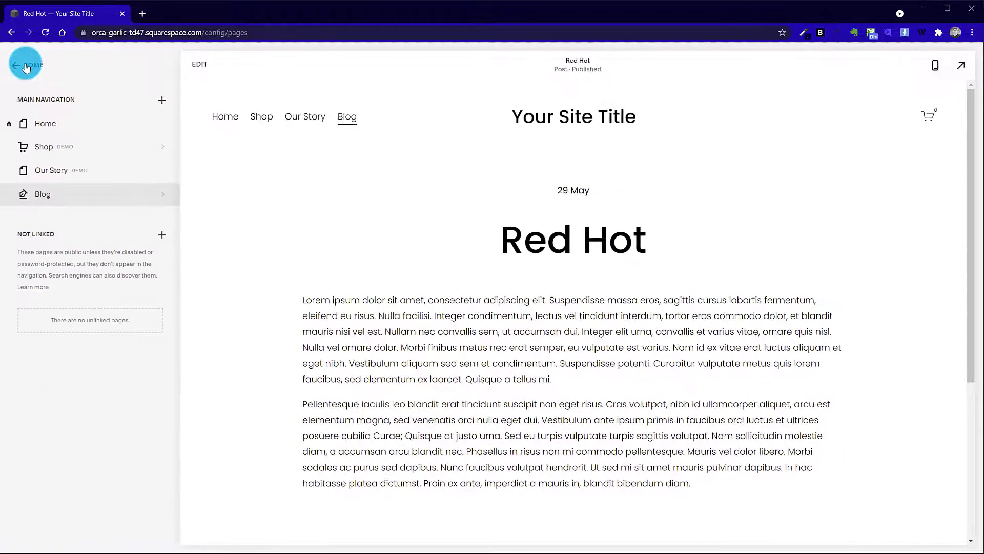
pyautogui.click(225, 115)
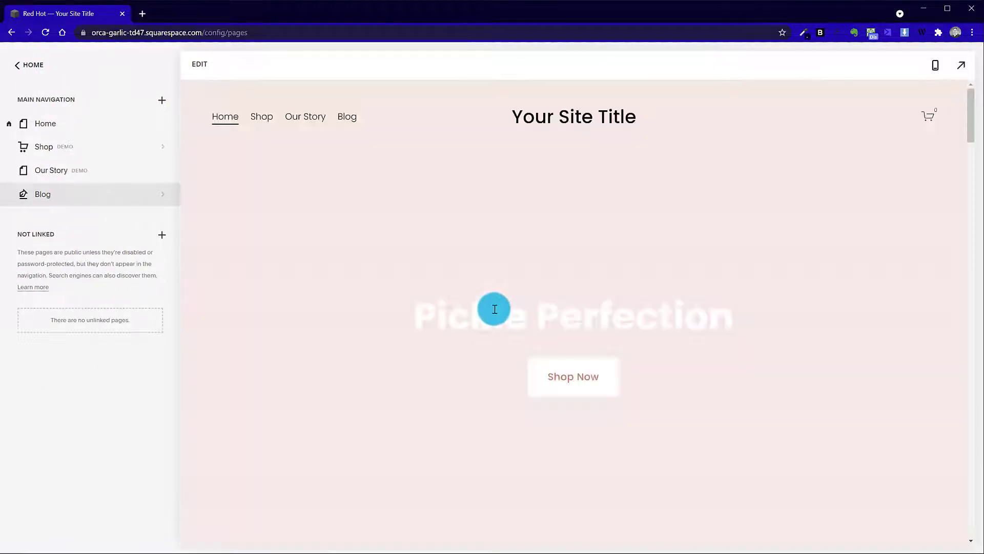
pyautogui.scroll(-5, 528, 357)
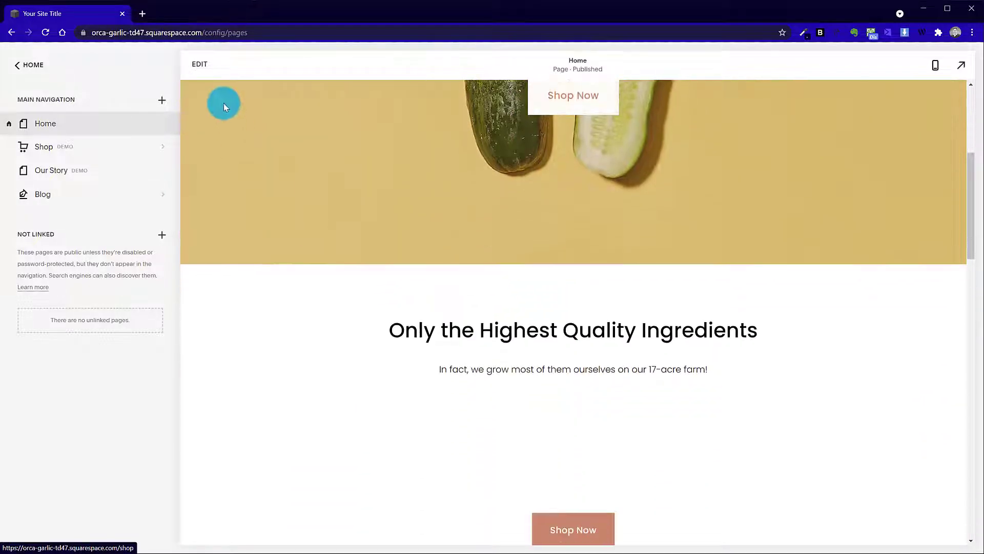
pyautogui.click(204, 64)
pyautogui.scroll(-3, 589, 430)
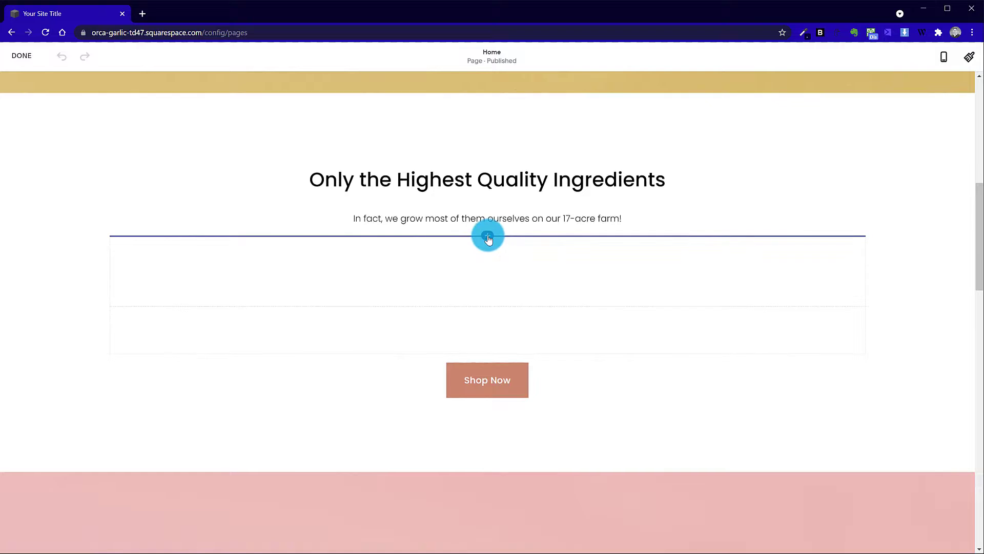
# Add a Summary block directly below the "Only the Highest Quality Ingredients" text and view its placeholder content
pyautogui.click(487, 239)
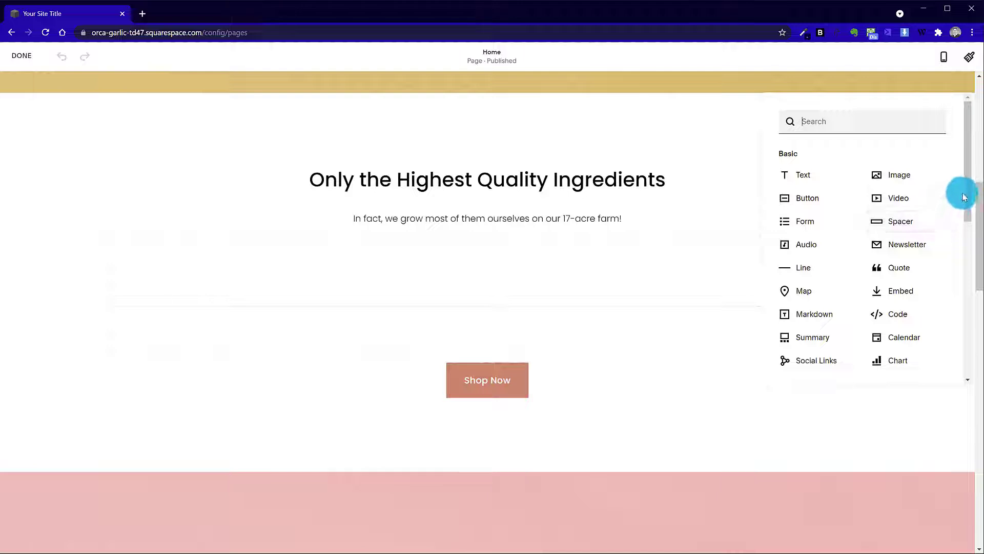
pyautogui.moveTo(968, 199); pyautogui.dragTo(489, 238)
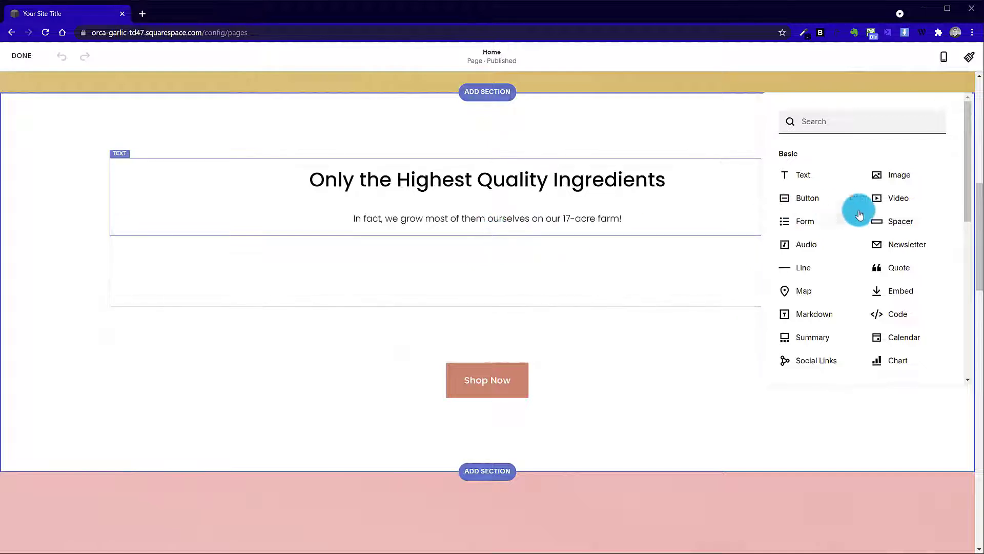
pyautogui.moveTo(964, 182); pyautogui.dragTo(964, 213)
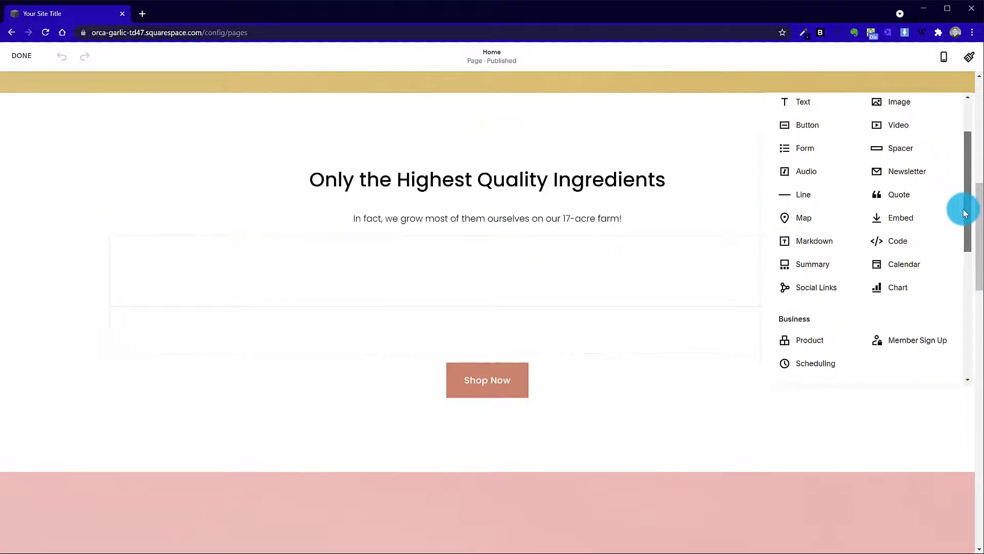
pyautogui.click(803, 270)
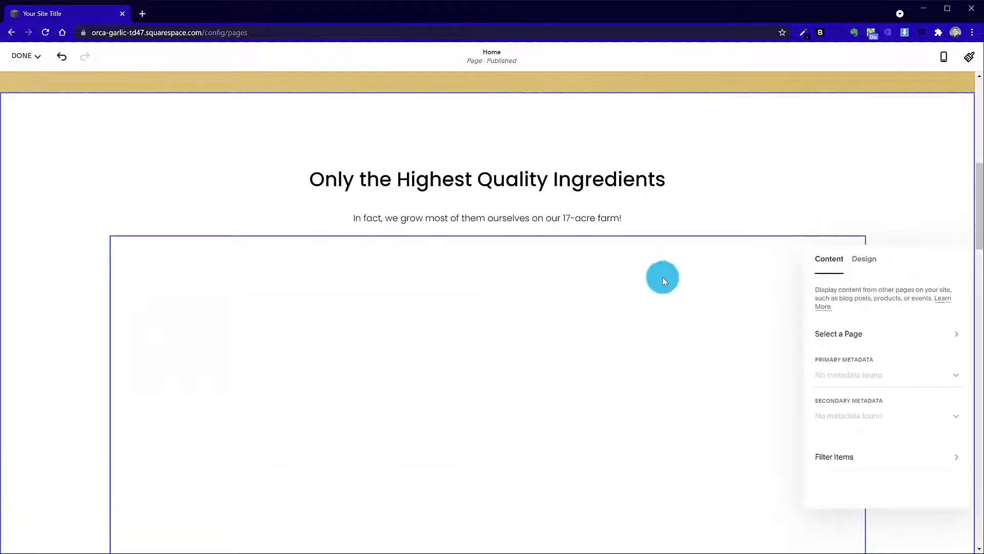
pyautogui.scroll(-5, 483, 387)
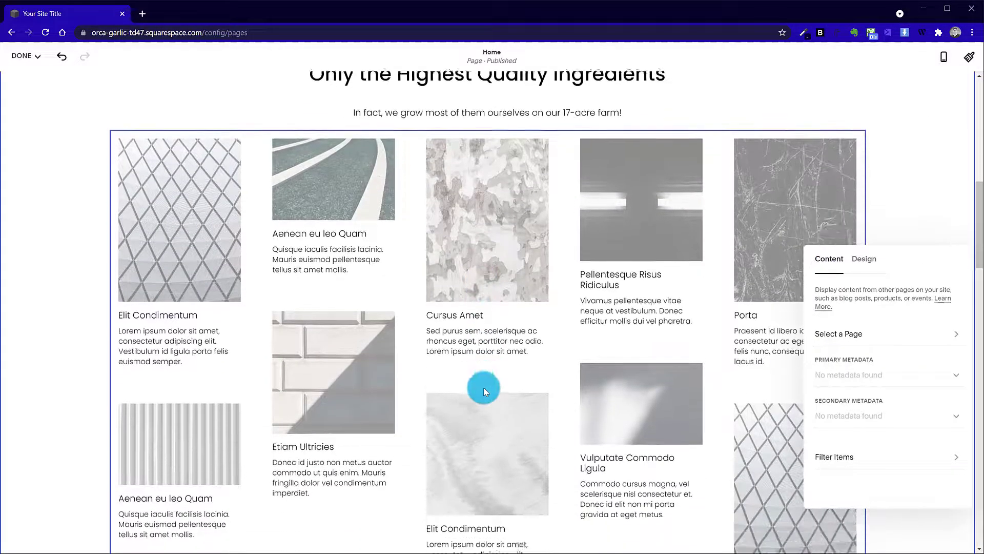
pyautogui.scroll(3, 483, 391)
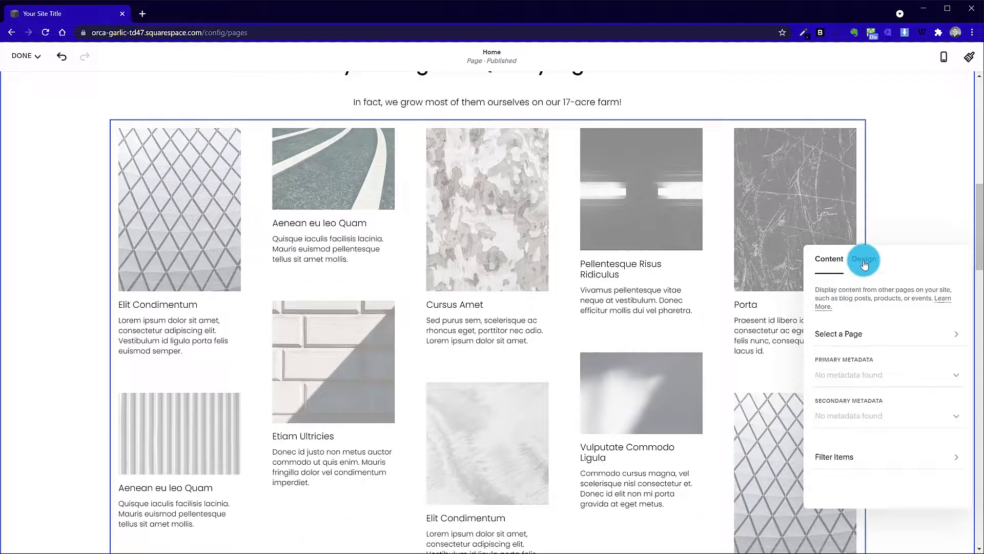
# Try the Carousel and List designs on the summary block, set it to Grid, and look through the Grid design options
pyautogui.click(864, 259)
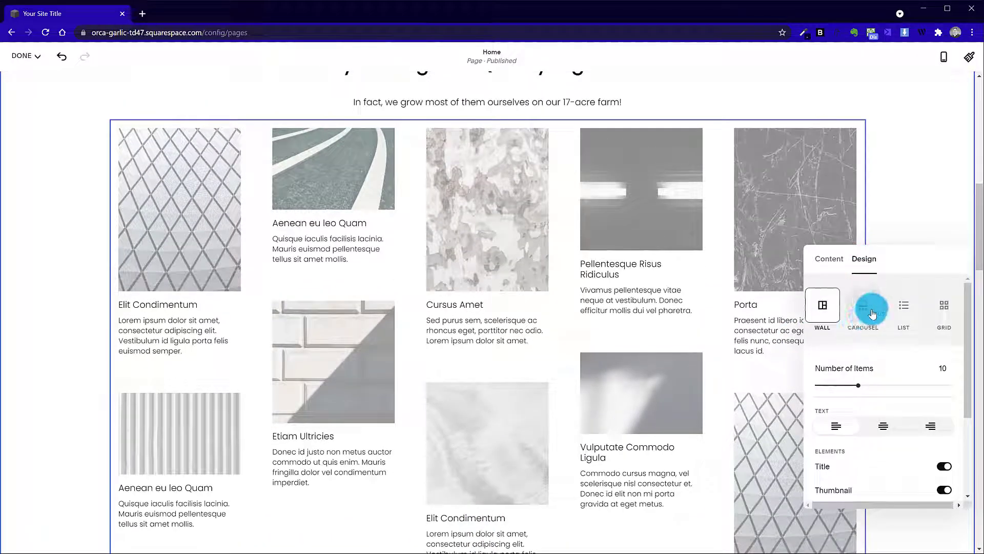
pyautogui.click(872, 313)
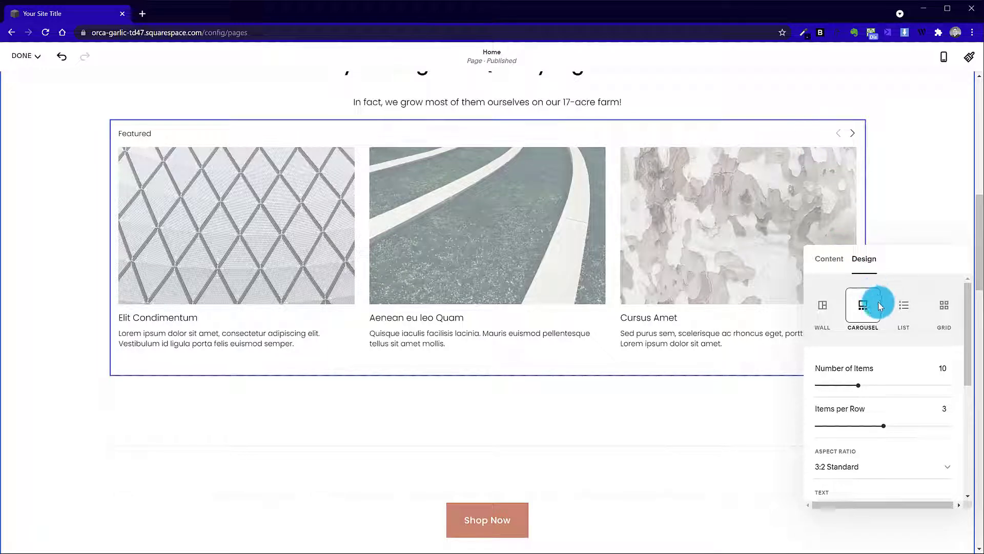
pyautogui.click(906, 313)
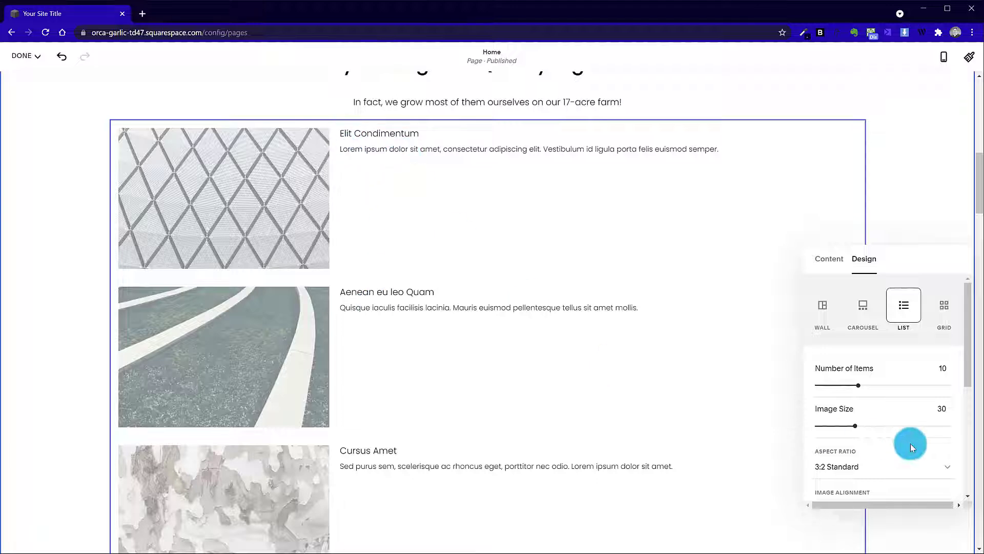
pyautogui.click(944, 308)
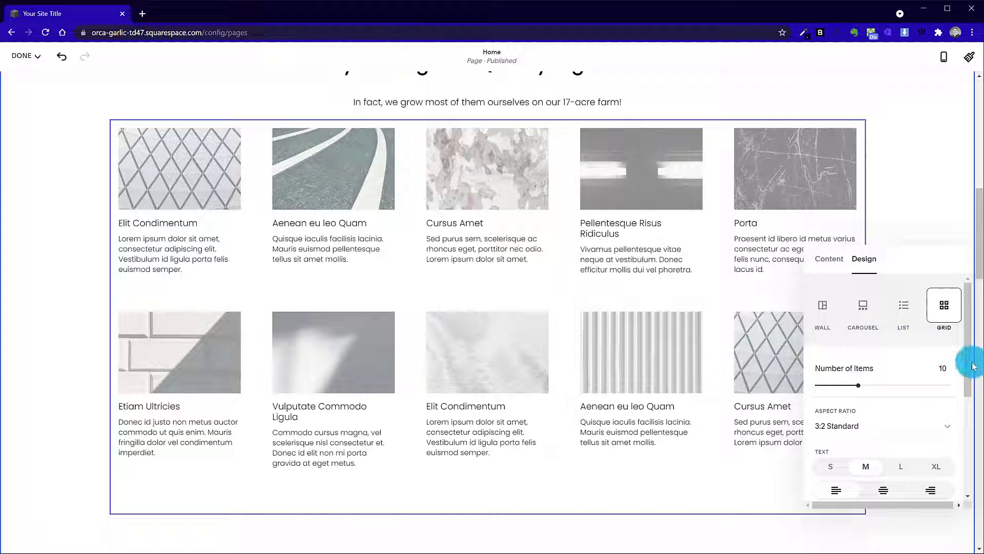
pyautogui.moveTo(969, 373); pyautogui.dragTo(955, 416)
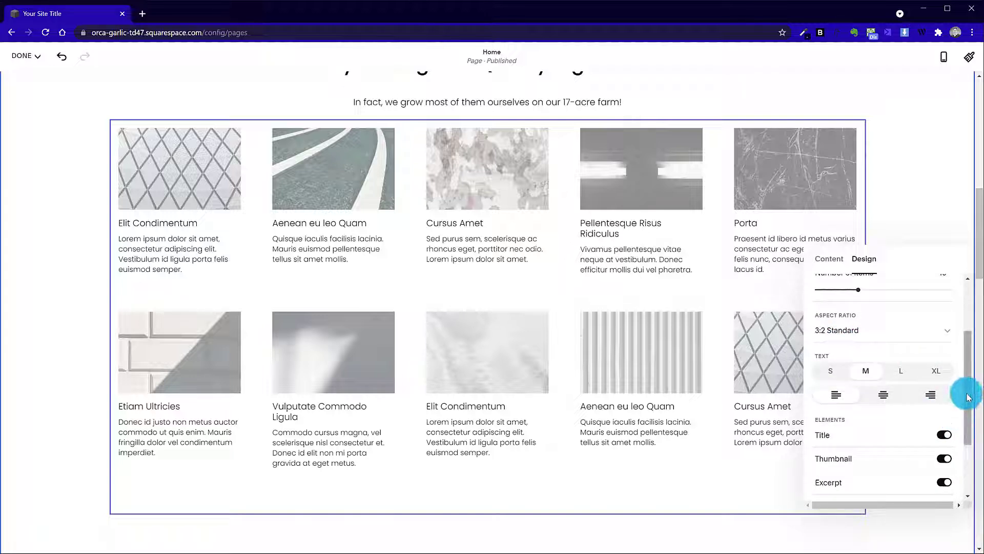
pyautogui.moveTo(966, 401); pyautogui.dragTo(966, 451)
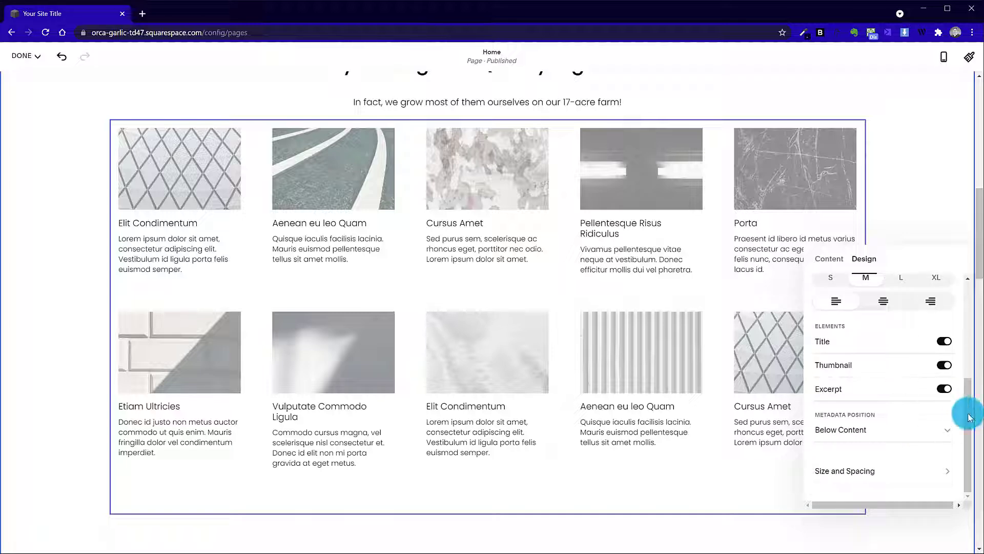
# Switch the summary block to the Carousel design with 9 items and 3 items per row
pyautogui.moveTo(969, 418); pyautogui.dragTo(977, 317)
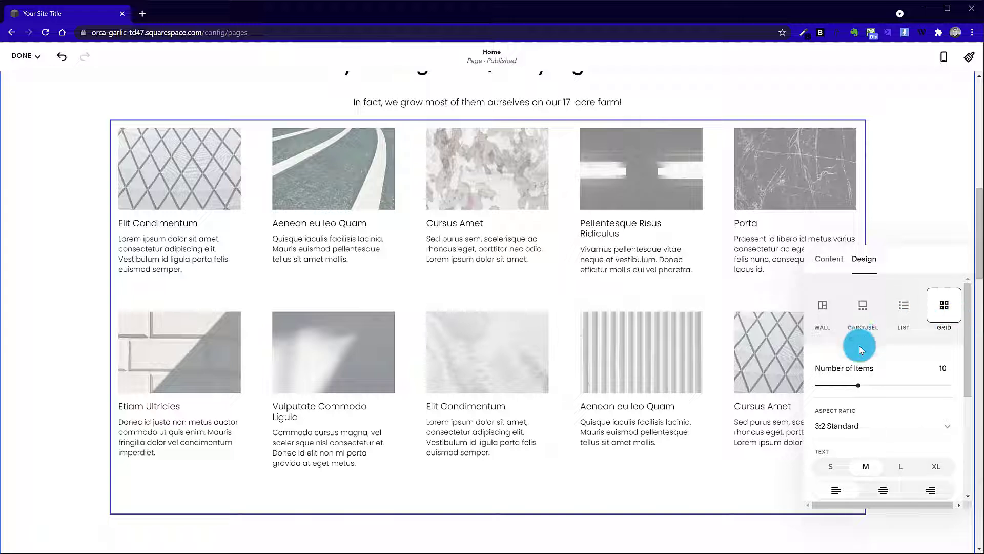
pyautogui.click(857, 315)
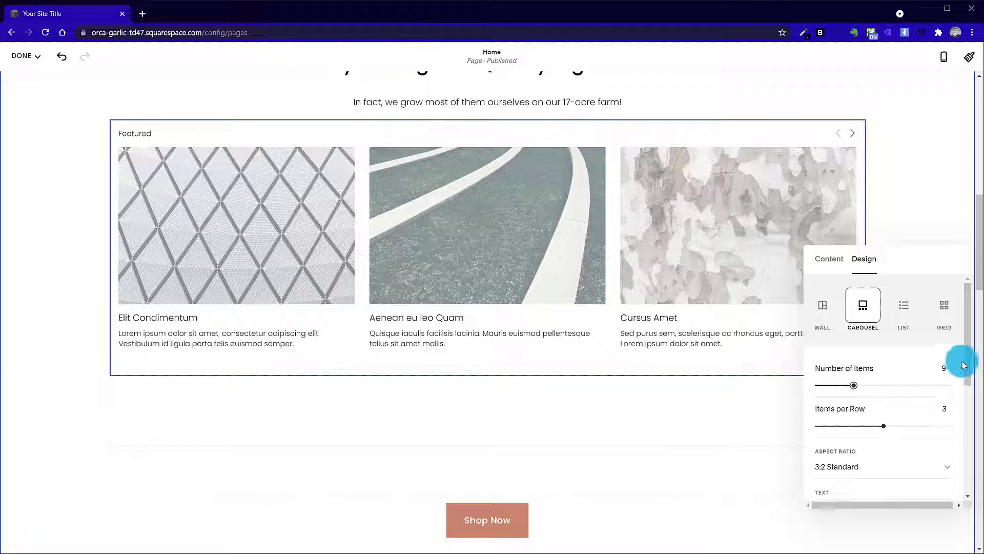
pyautogui.scroll(-1, 962, 369)
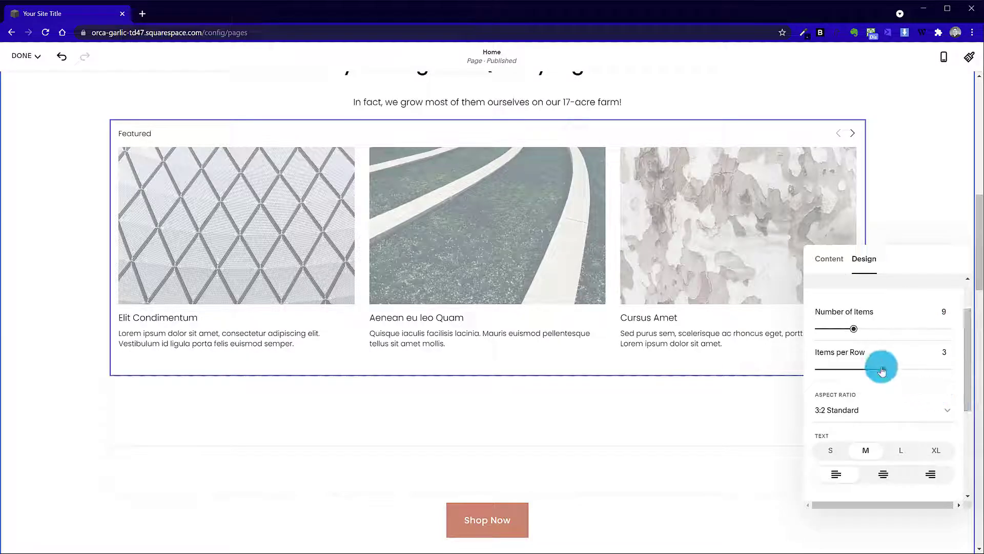
pyautogui.moveTo(885, 367)
pyautogui.mouseDown()
pyautogui.moveTo(949, 369)
pyautogui.moveTo(883, 369)
pyautogui.mouseUp()
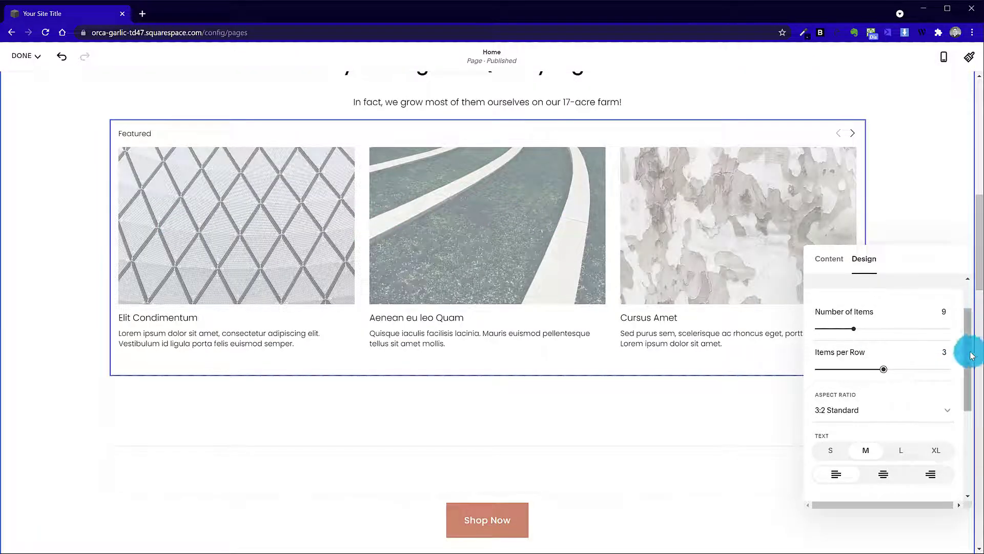
# Set the carousel's text size to L and clear its "Featured" header text
pyautogui.scroll(-1, 969, 359)
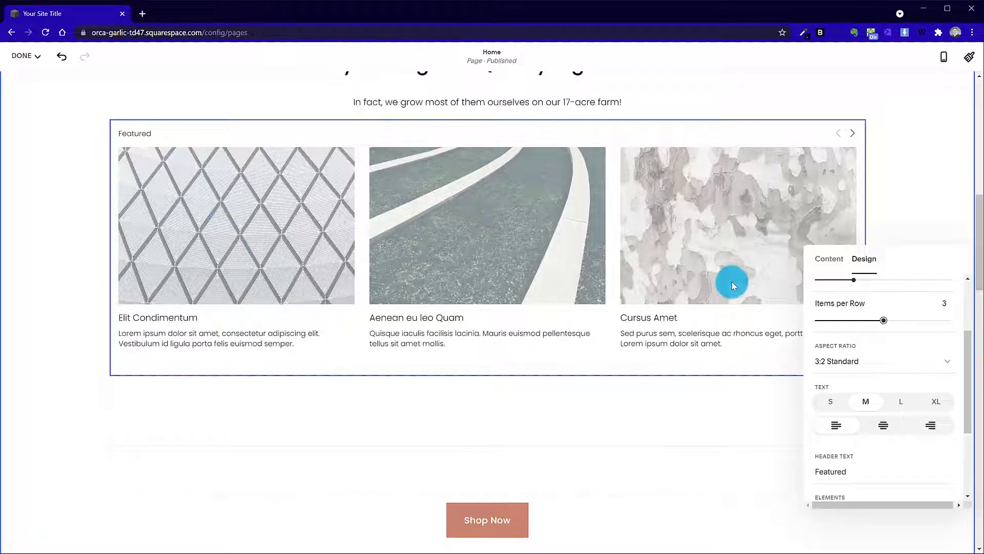
pyautogui.click(900, 406)
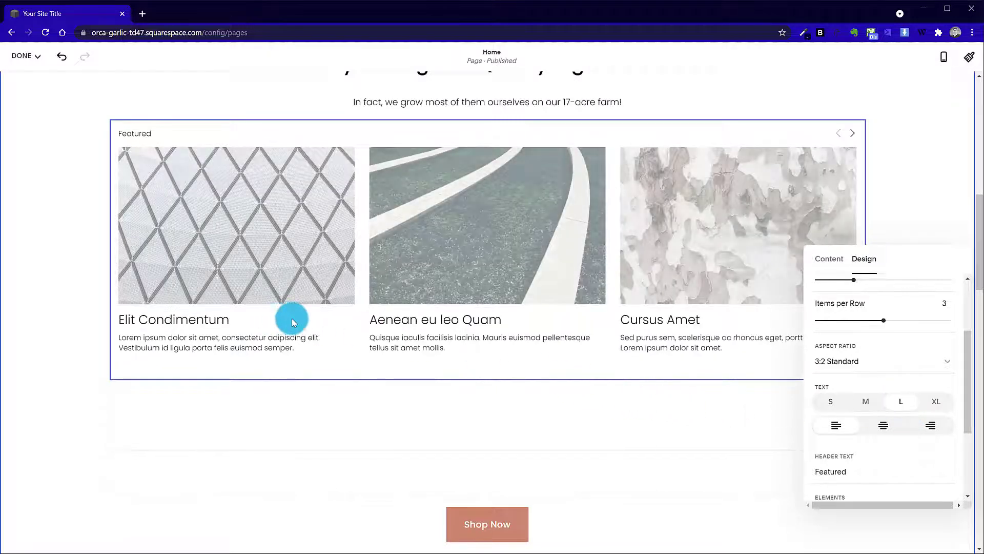
pyautogui.scroll(-3, 889, 395)
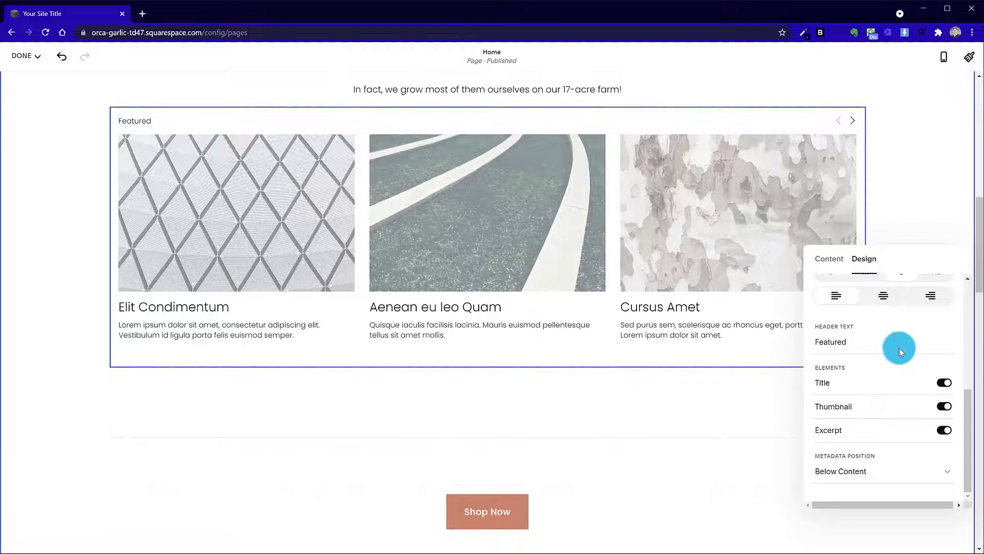
pyautogui.click(894, 343)
pyautogui.moveTo(850, 338); pyautogui.dragTo(826, 338)
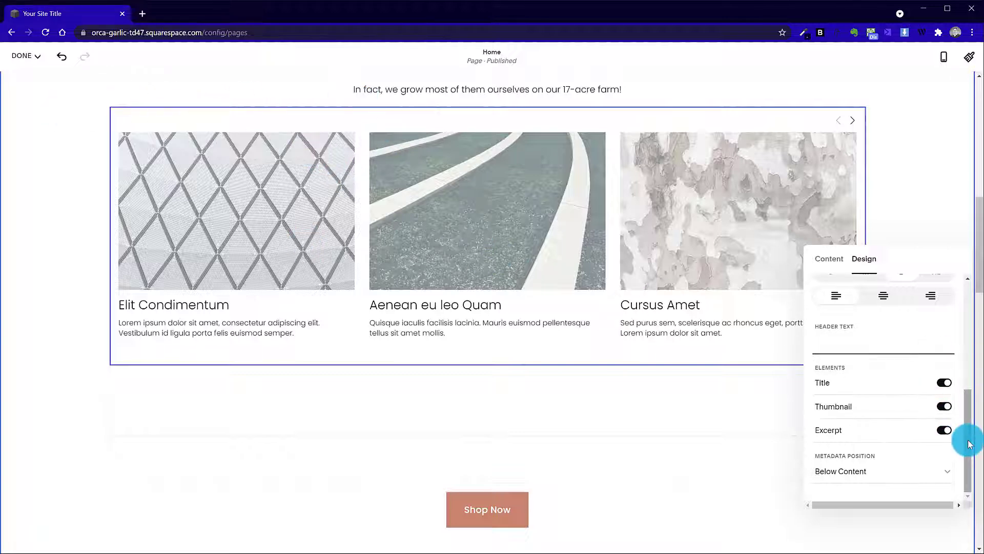
# Turn off the excerpt element in the summary carousel and center-align its text
pyautogui.moveTo(971, 451); pyautogui.dragTo(971, 431)
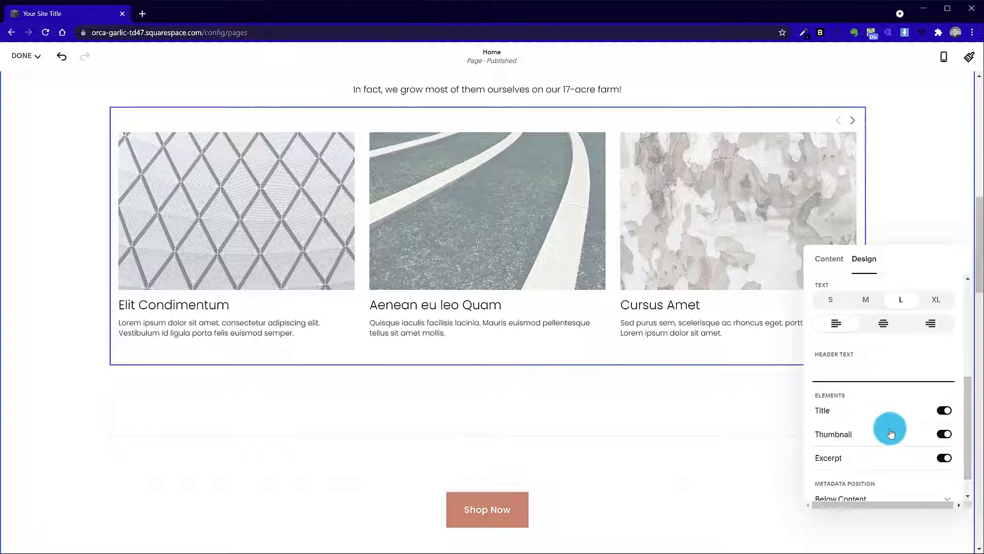
pyautogui.click(945, 458)
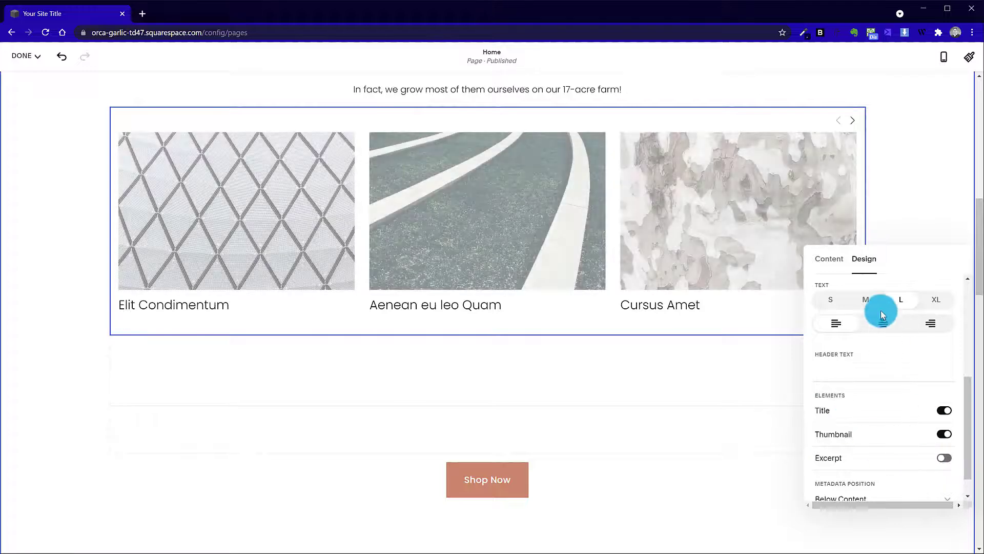
pyautogui.click(884, 325)
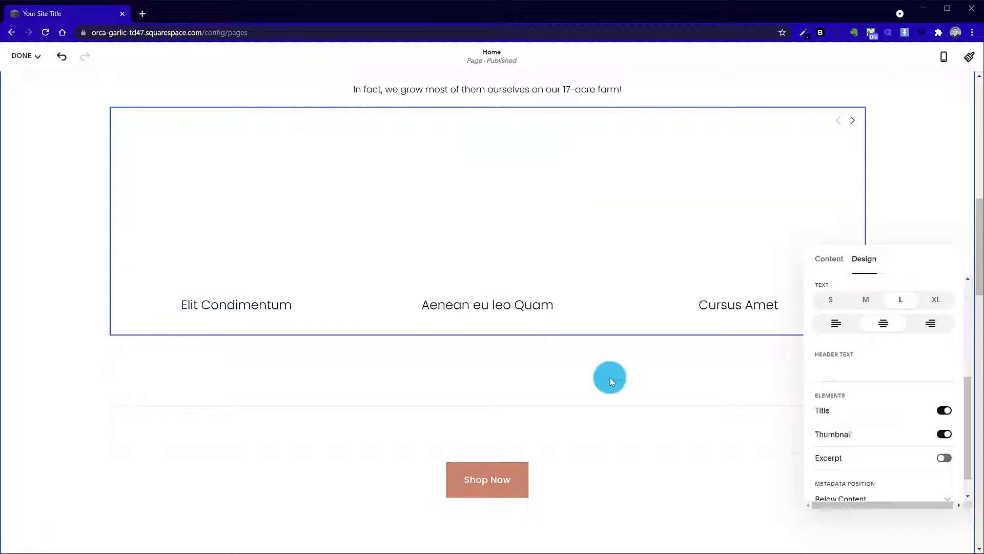
# Set the aspect ratio of the carousel's images to 1:1 Square
pyautogui.moveTo(964, 438); pyautogui.dragTo(974, 279)
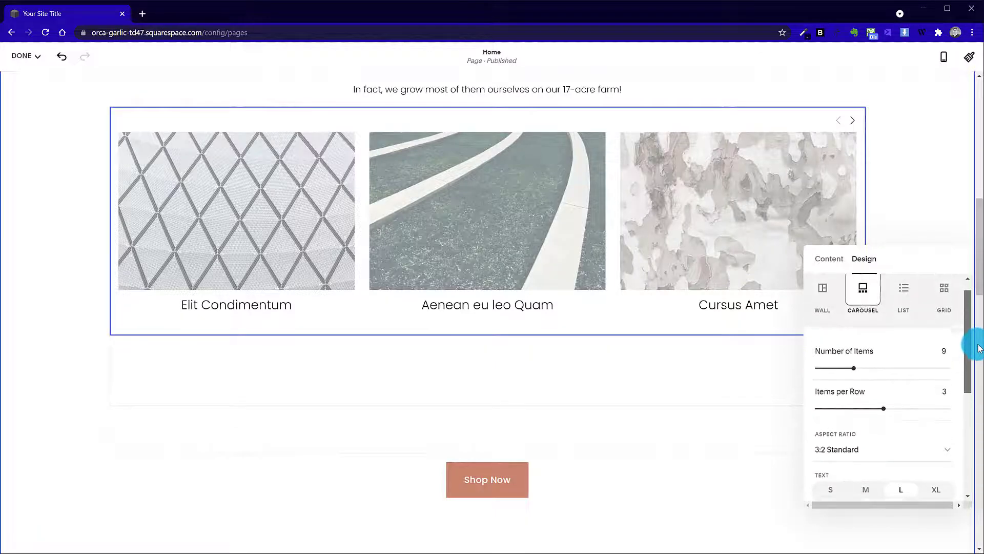
pyautogui.click(865, 458)
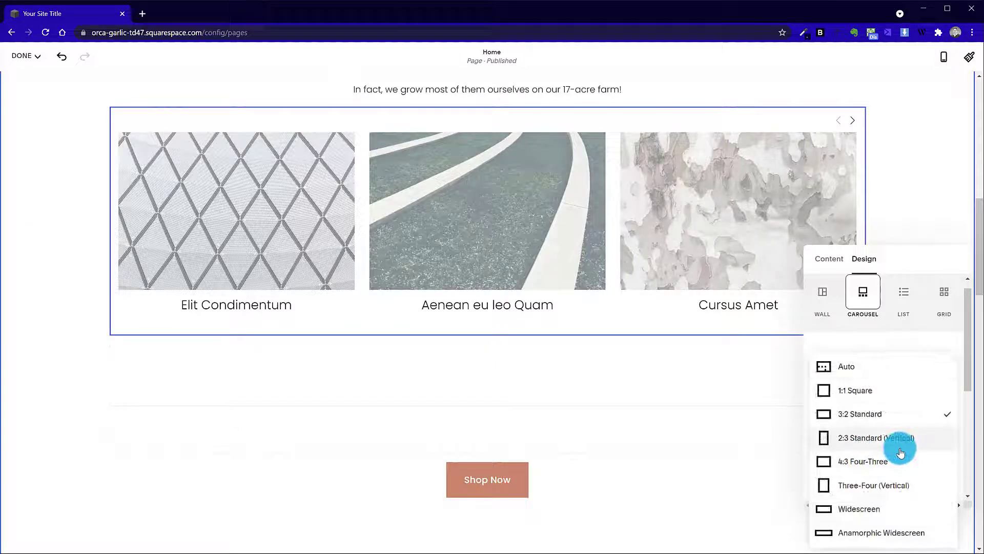
pyautogui.click(894, 392)
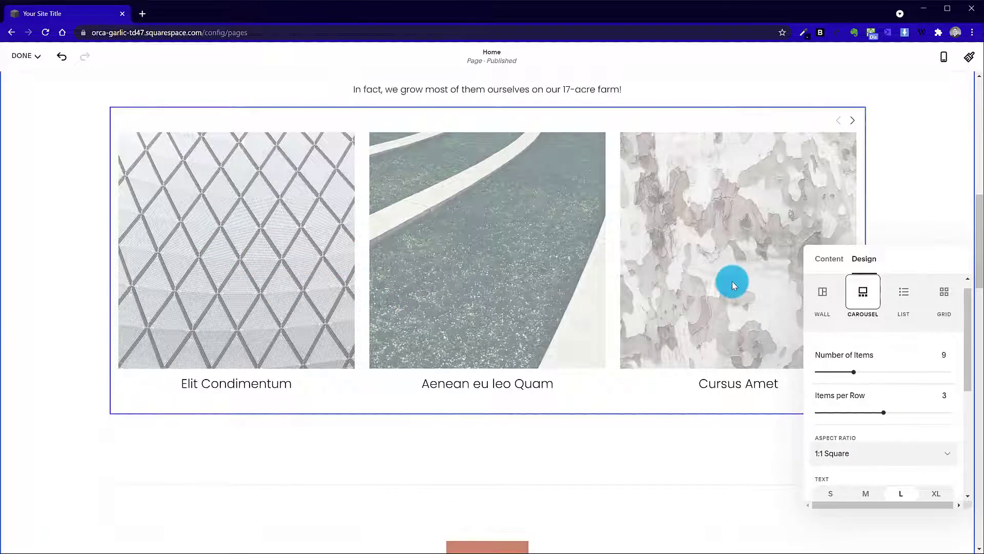
# Choose the Blog page as the content source for the summary block
pyautogui.click(823, 261)
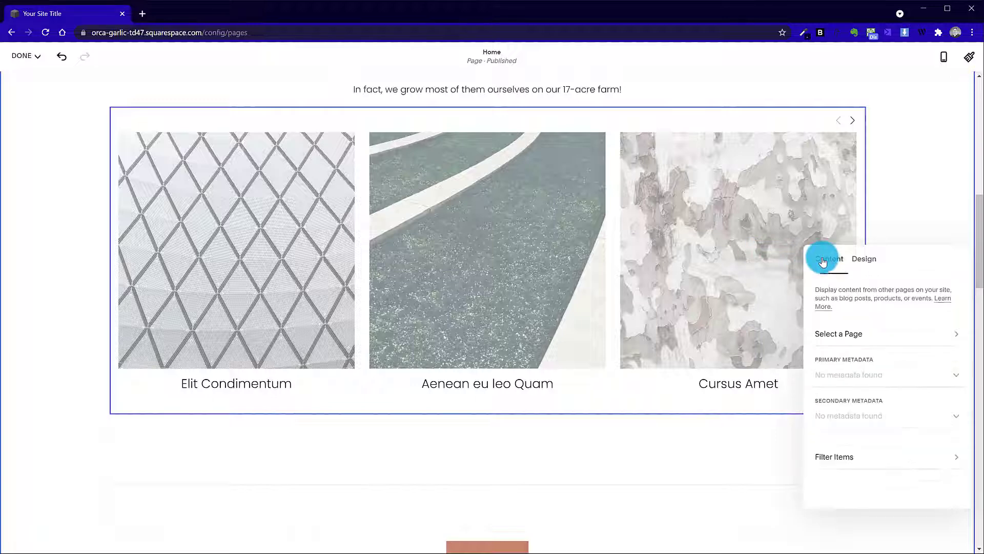
pyautogui.click(865, 333)
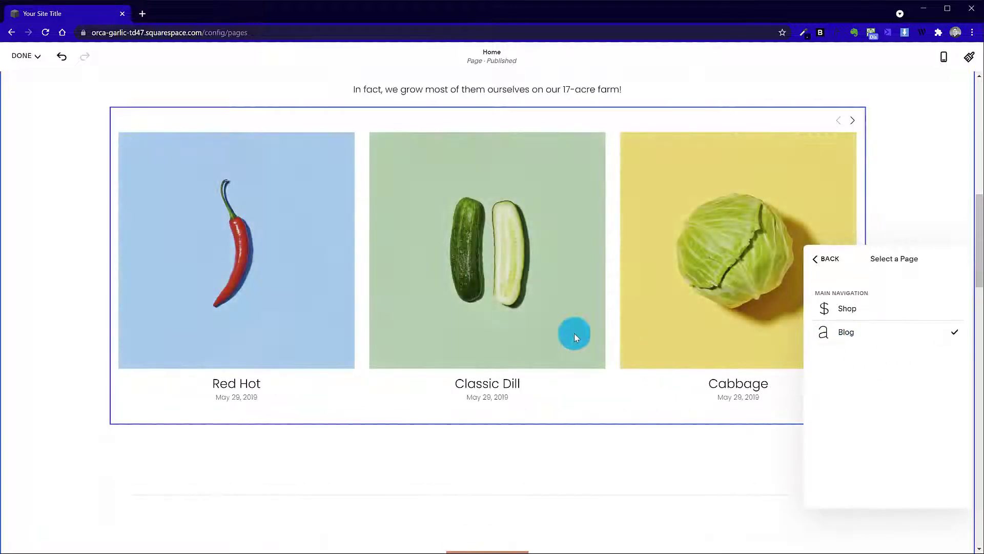
pyautogui.click(828, 259)
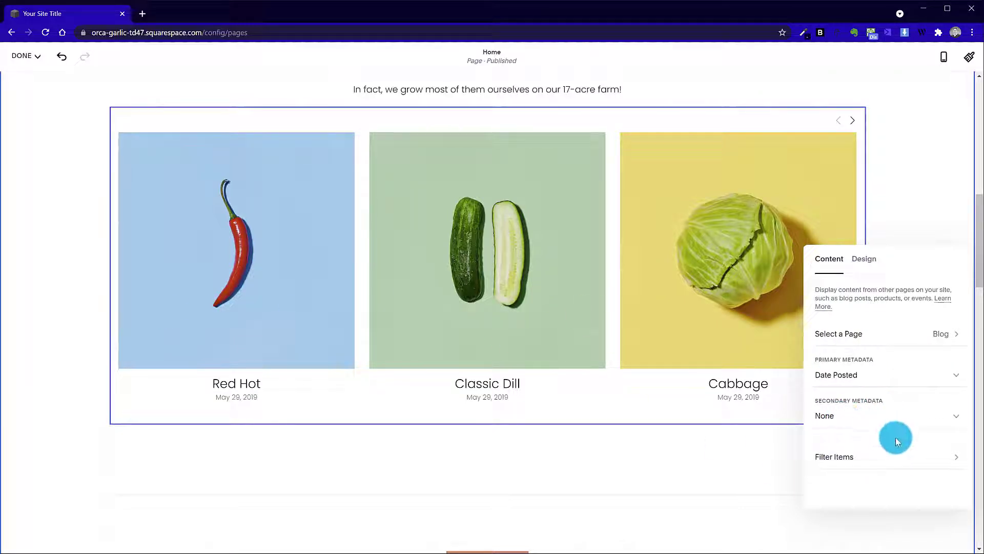
# Set the summary block's primary metadata to None so no post date is displayed
pyautogui.click(885, 378)
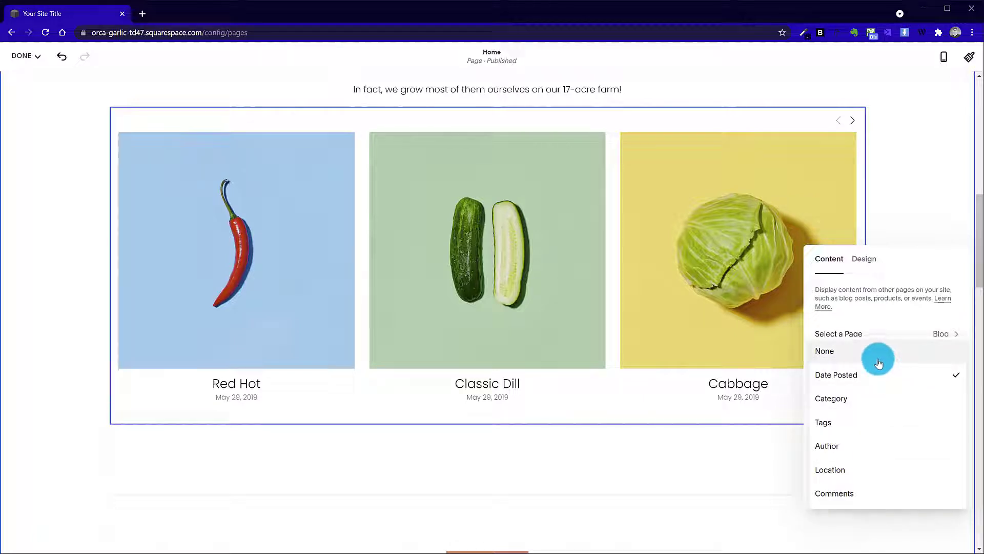
pyautogui.click(878, 361)
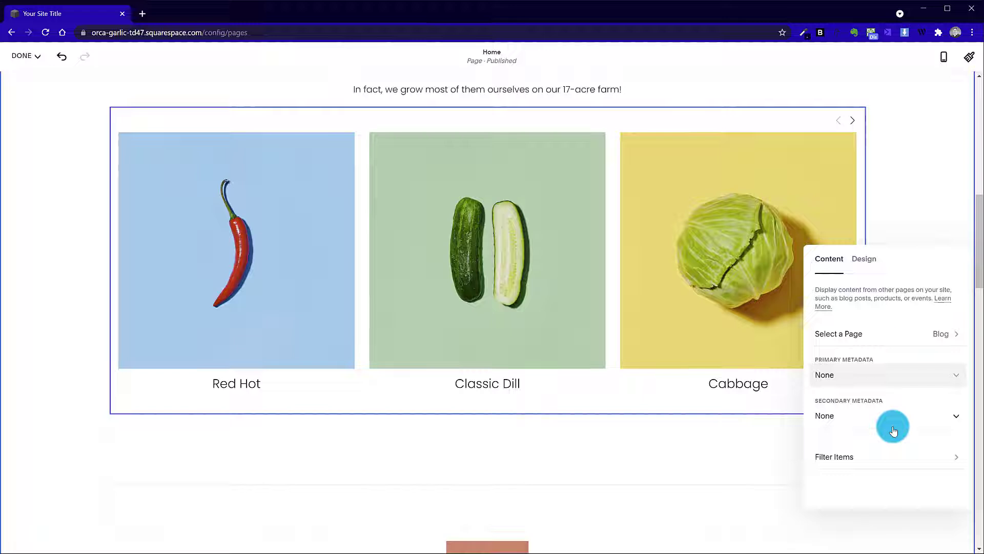
pyautogui.click(878, 371)
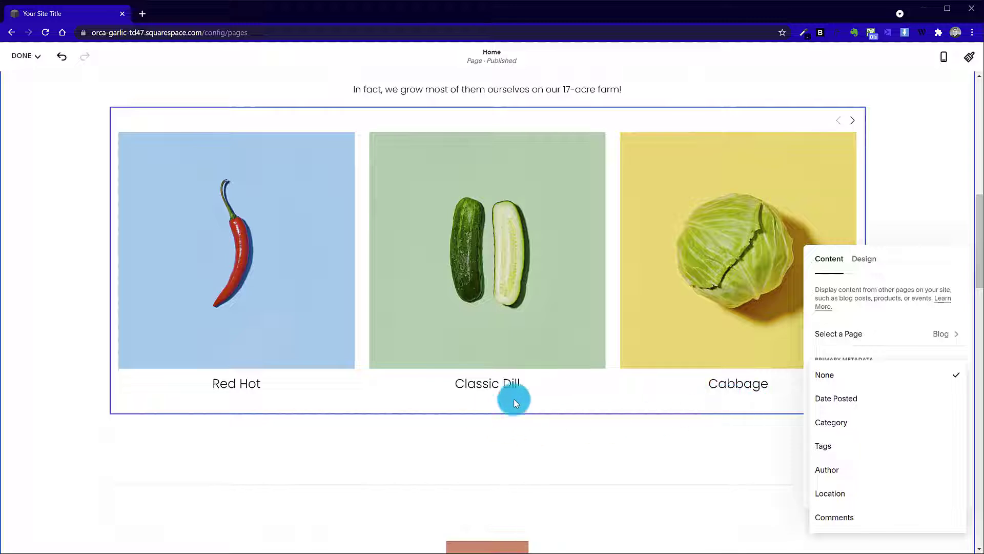
pyautogui.click(953, 259)
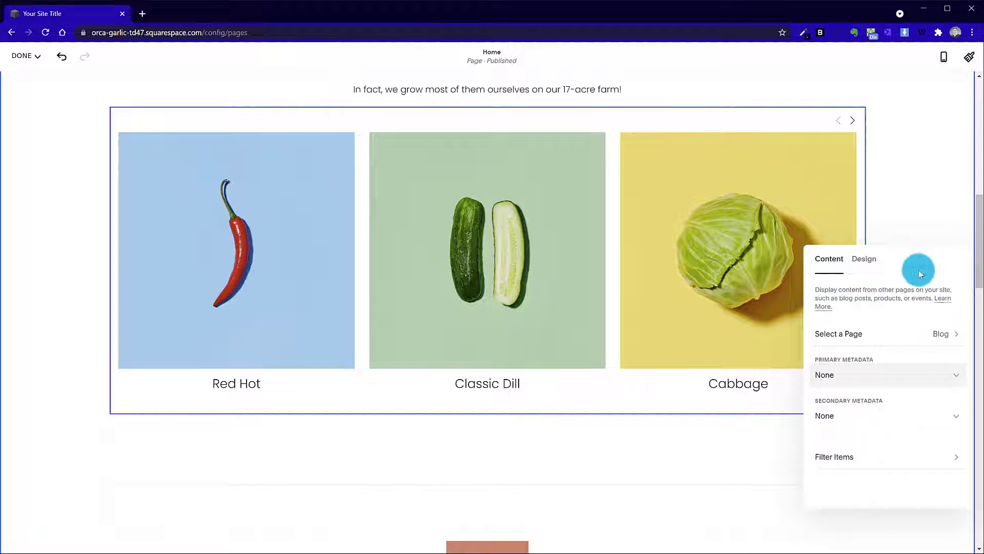
# Turn on the Read More Link and Excerpt elements for the summary block's blog posts
pyautogui.click(875, 264)
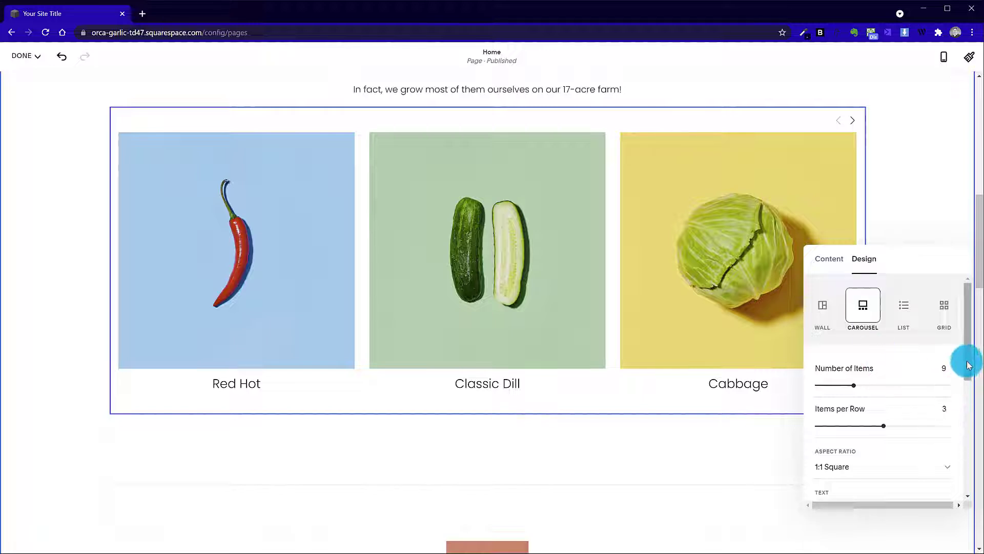
pyautogui.moveTo(968, 365); pyautogui.dragTo(966, 493)
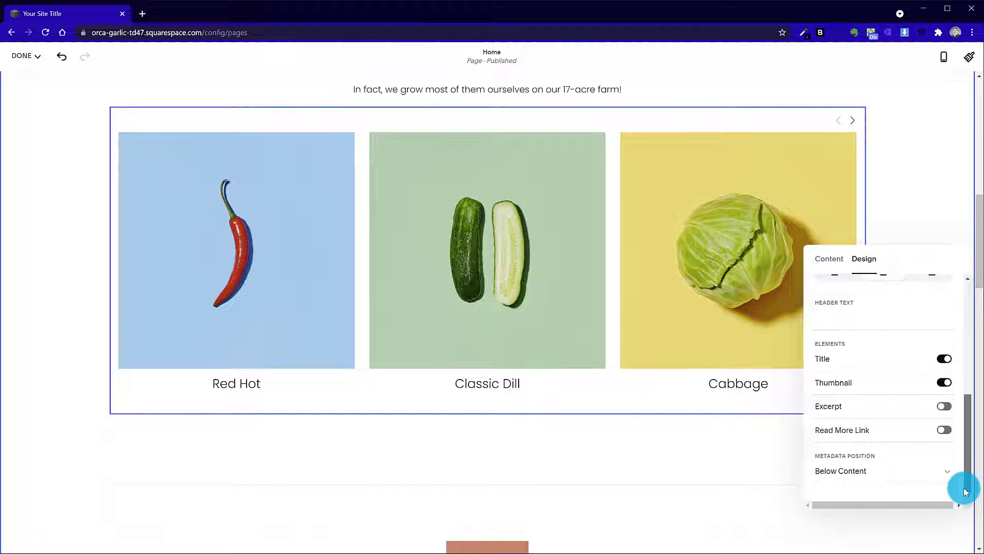
pyautogui.moveTo(966, 492); pyautogui.dragTo(963, 340)
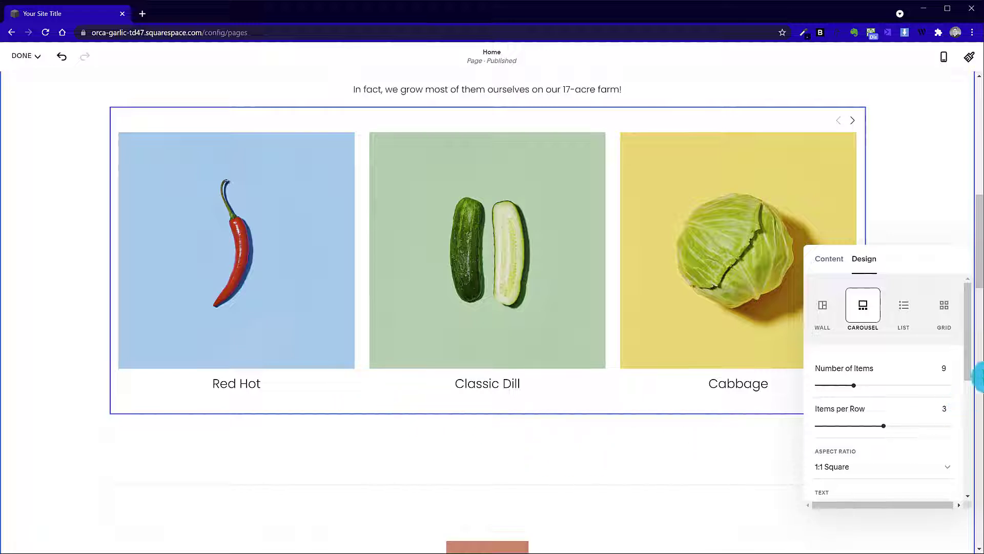
pyautogui.moveTo(968, 356); pyautogui.dragTo(954, 469)
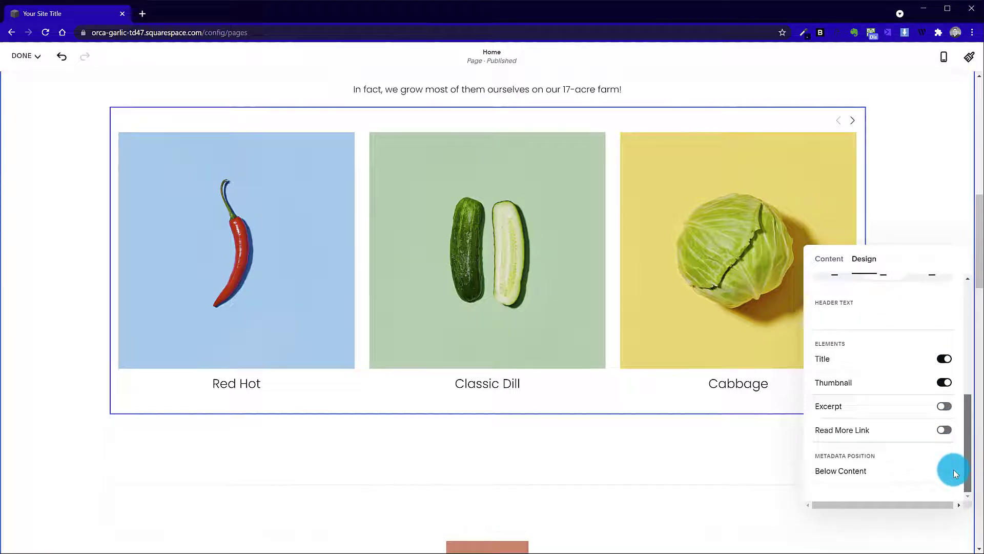
pyautogui.click(946, 431)
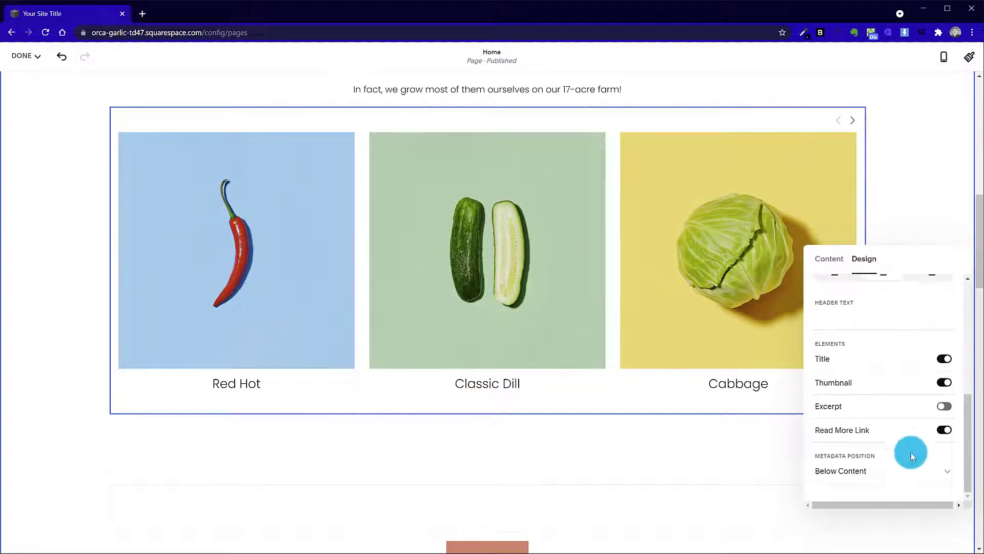
pyautogui.scroll(-1, 516, 415)
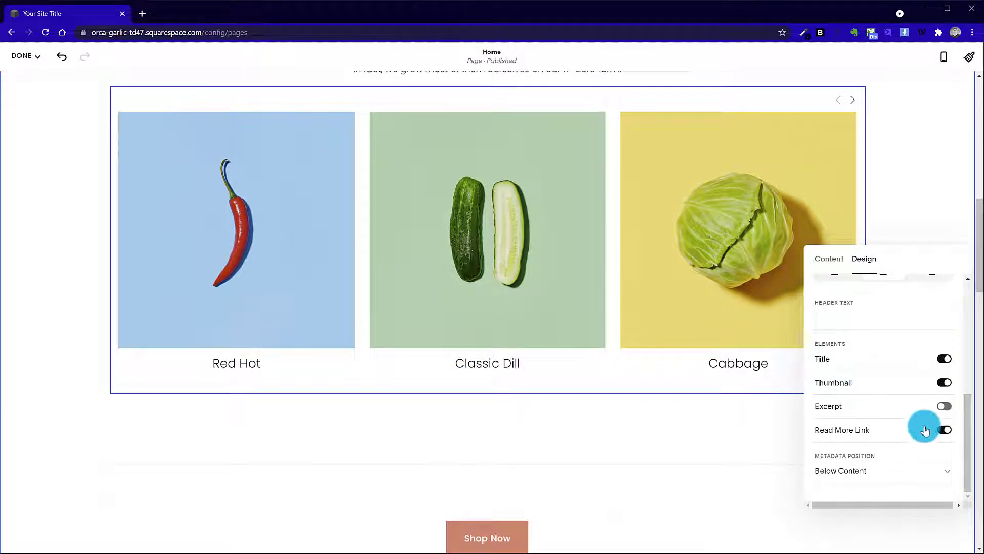
pyautogui.click(942, 407)
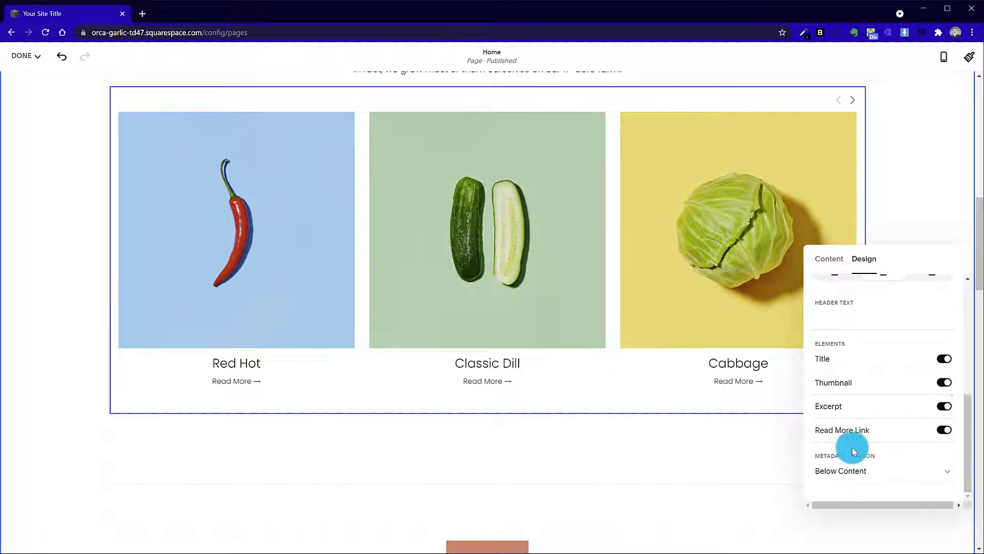
pyautogui.scroll(3, 513, 398)
pyautogui.scroll(-2, 516, 393)
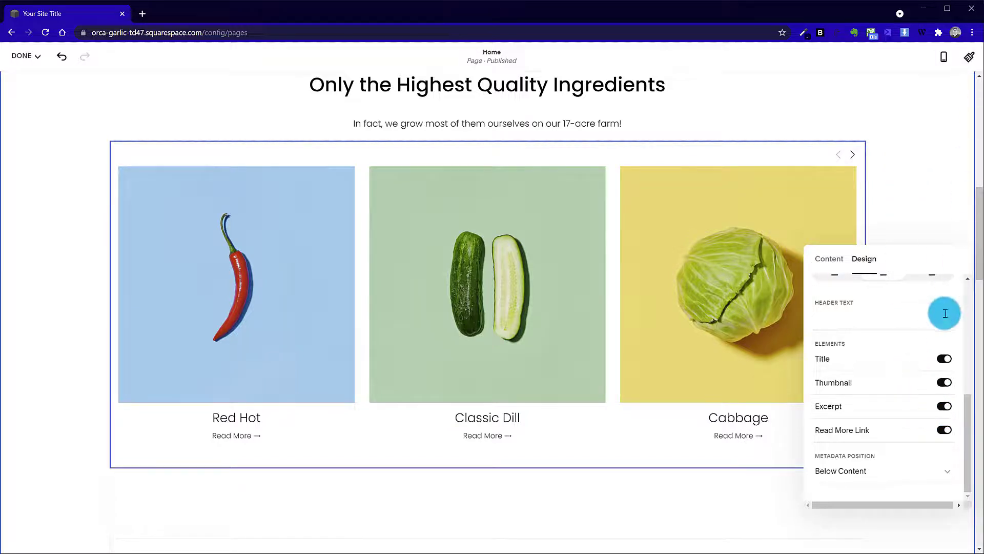
# Close the summary block's settings, save the Home page, and view the finished blog carousel
pyautogui.click(907, 177)
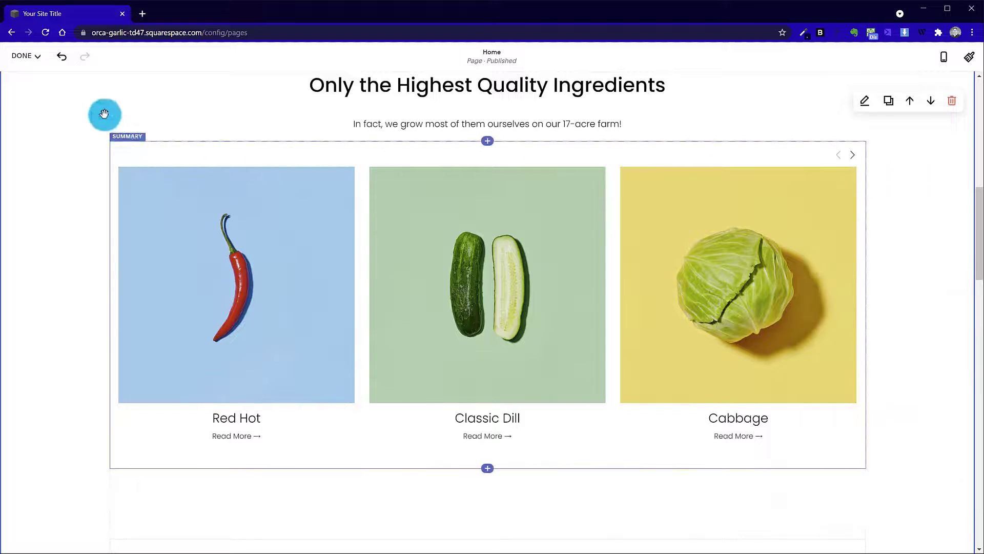
pyautogui.click(29, 55)
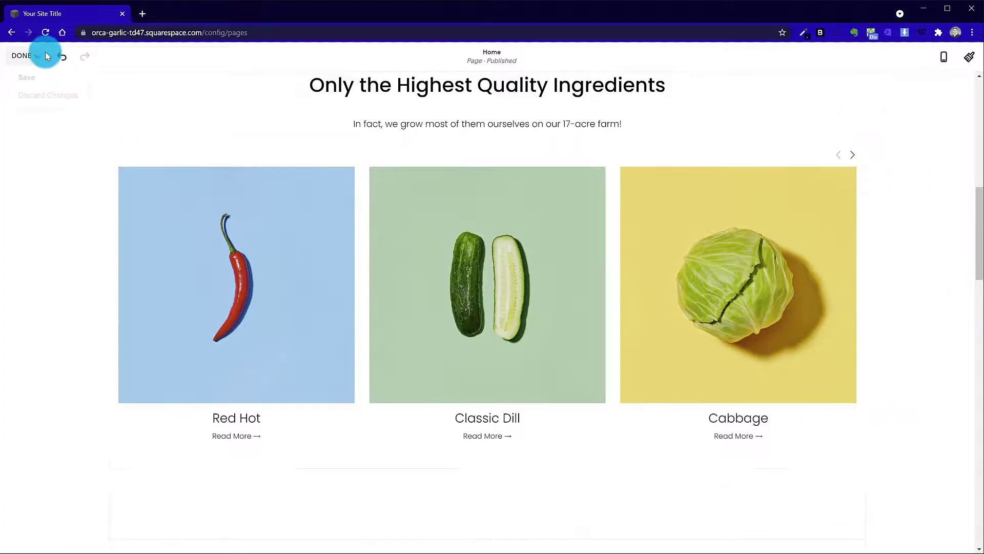
pyautogui.click(28, 77)
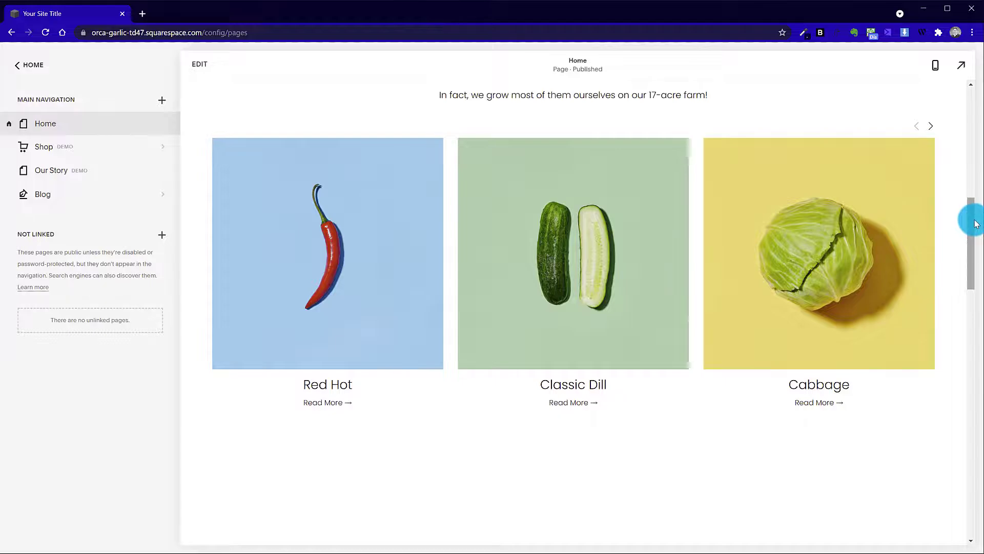
pyautogui.moveTo(974, 228); pyautogui.dragTo(969, 176)
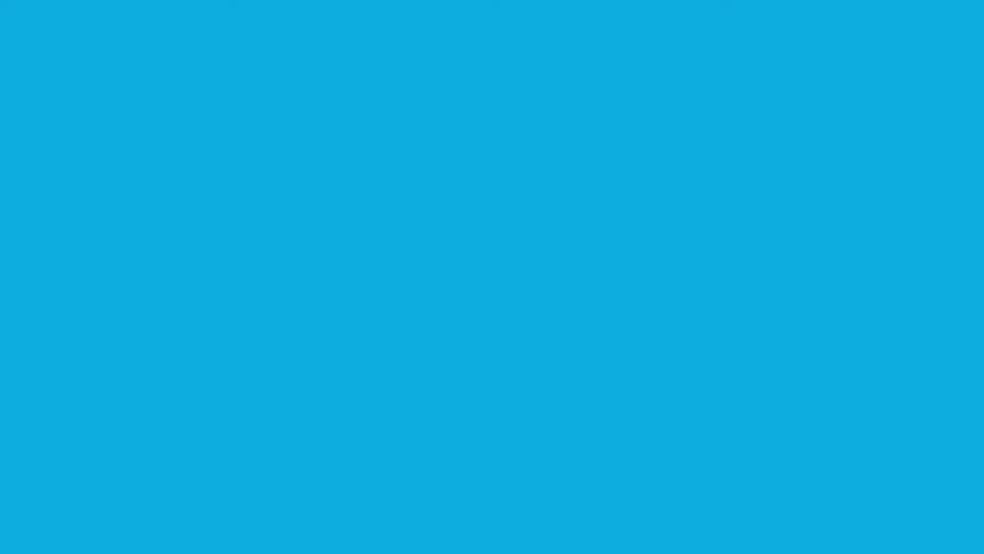